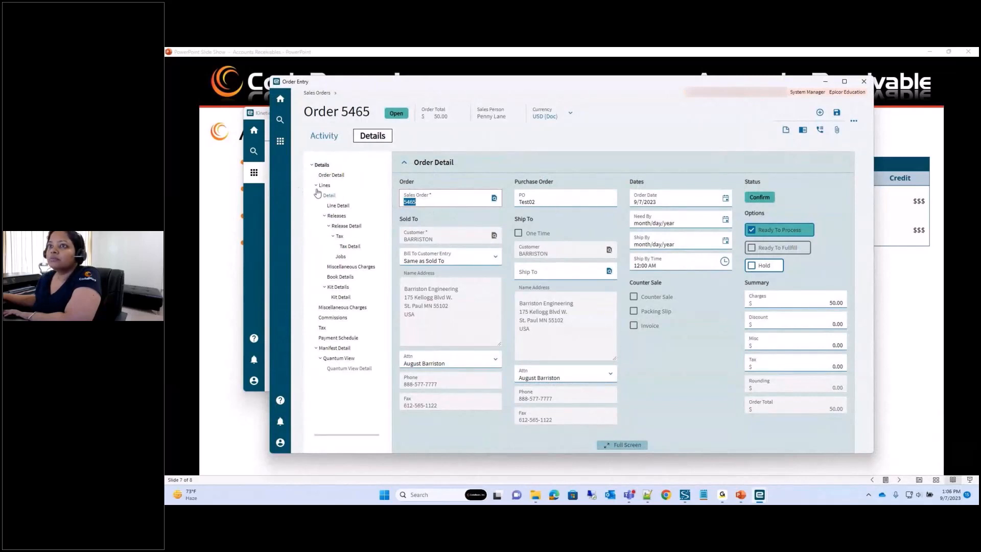
Review the sales order's line detail and the matching shipment line details in Customer Shipment Entry.
{"action": "left_click", "coordinate": [321, 194]}
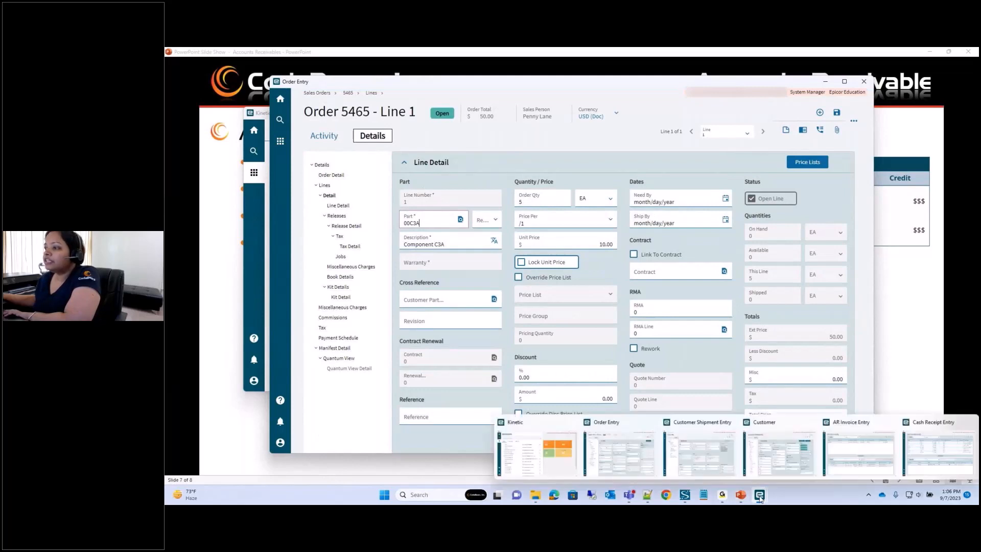
{"action": "mouse_move", "coordinate": [754, 495]}
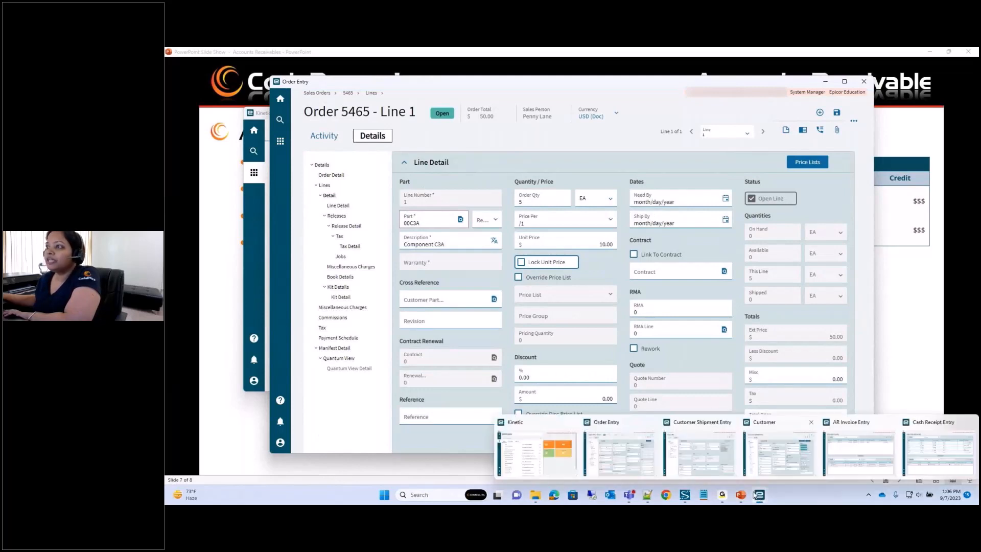
{"action": "left_click", "coordinate": [700, 450]}
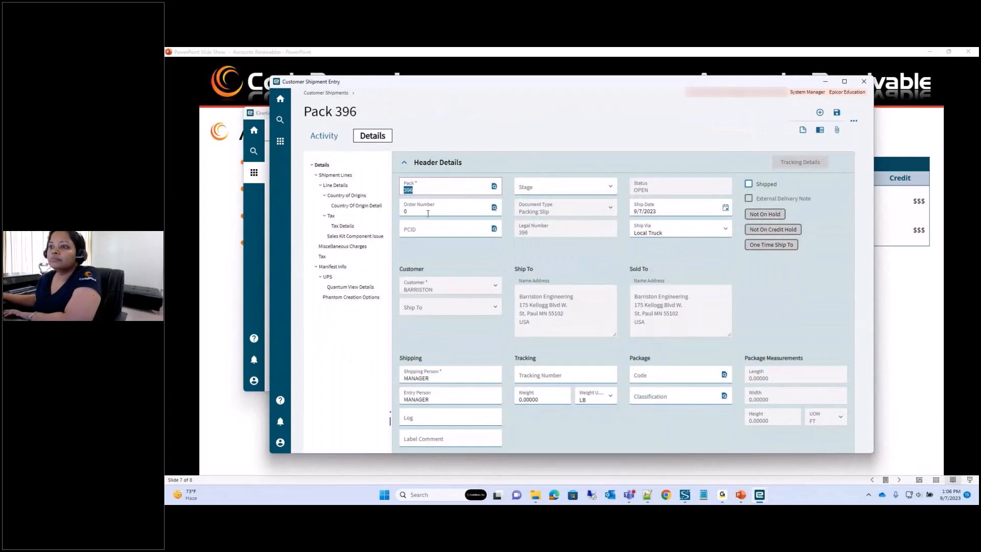
{"action": "left_click", "coordinate": [336, 185]}
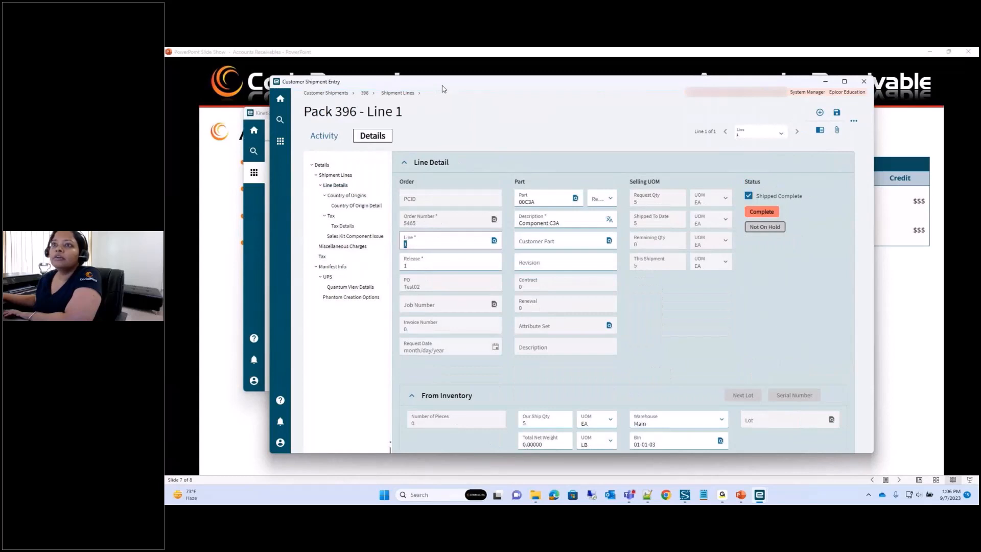
{"action": "mouse_move", "coordinate": [444, 89]}
{"action": "left_mouse_down"}
{"action": "mouse_move", "coordinate": [569, 92]}
{"action": "mouse_move", "coordinate": [654, 199]}
{"action": "mouse_move", "coordinate": [441, 97]}
{"action": "left_mouse_up"}
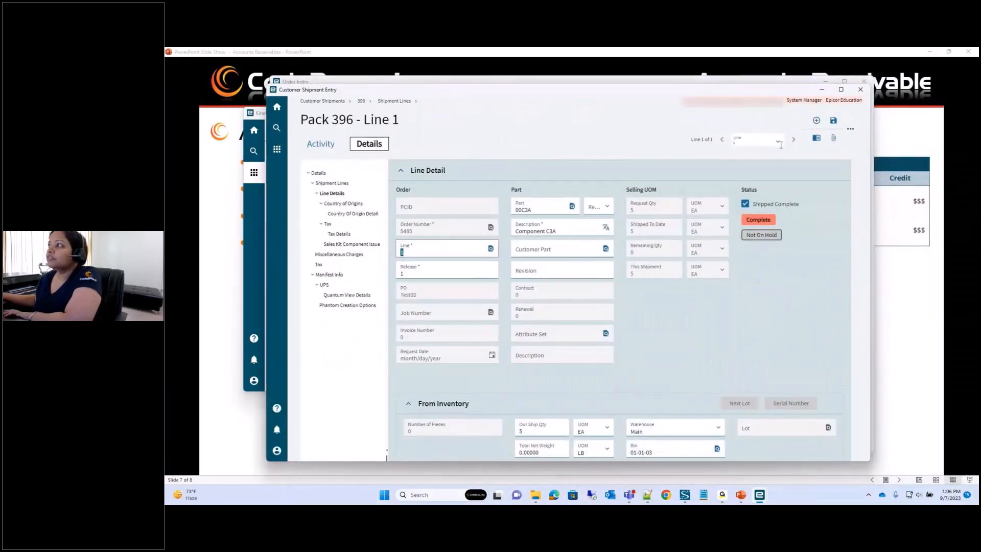
Mark the pack as Shipped in the shipment header details and save it.
{"action": "left_click", "coordinate": [757, 201]}
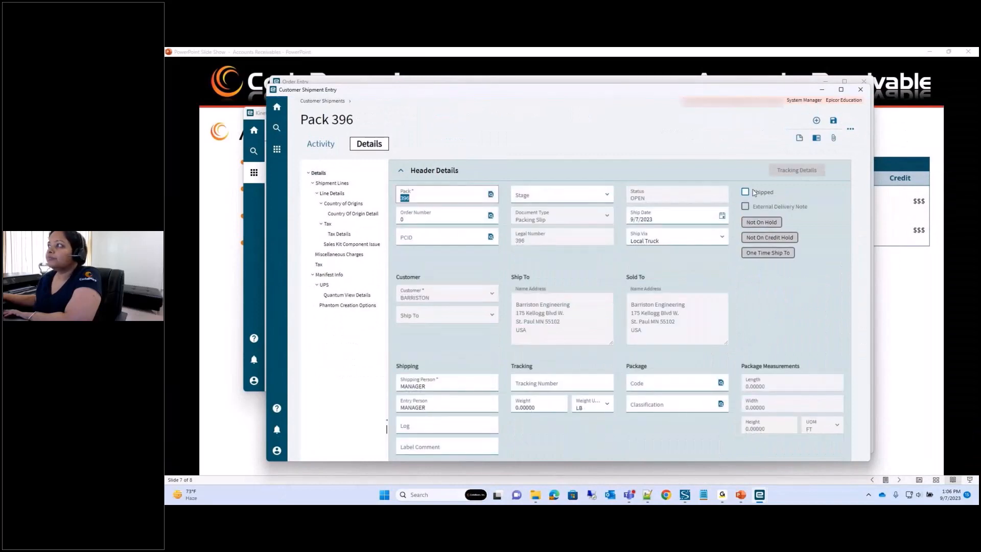
{"action": "left_click", "coordinate": [752, 192]}
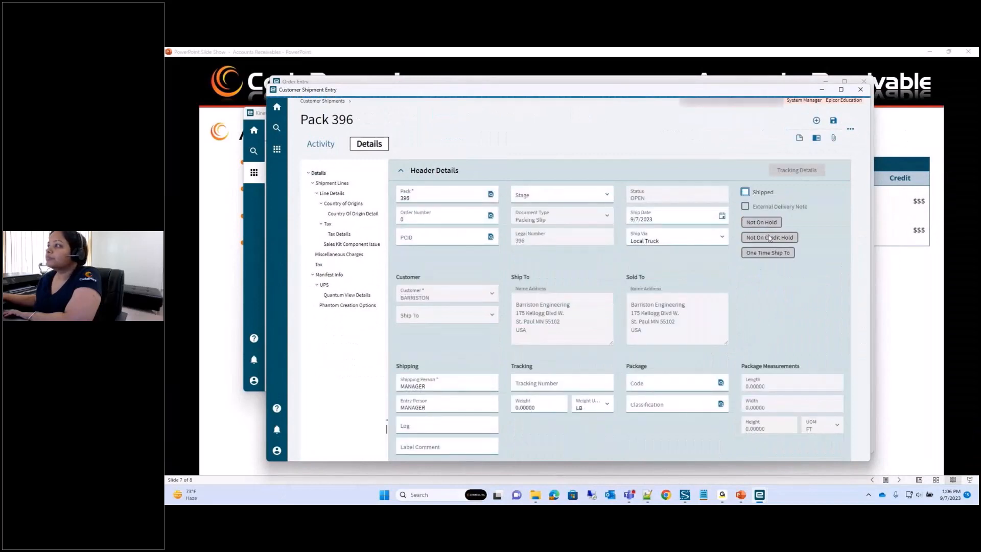
{"action": "left_click", "coordinate": [834, 122]}
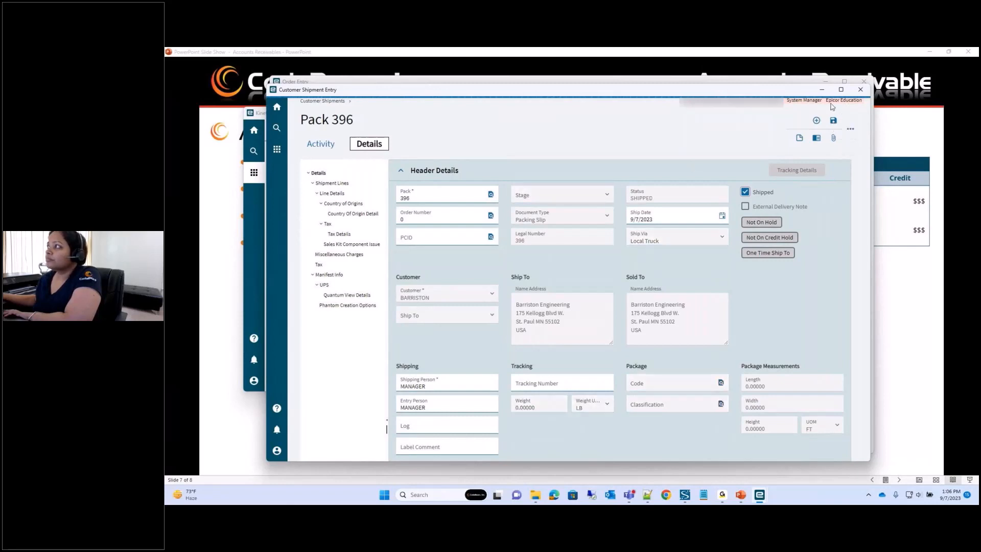
{"action": "scroll", "coordinate": [686, 168], "scroll_direction": "down", "scroll_amount": 2}
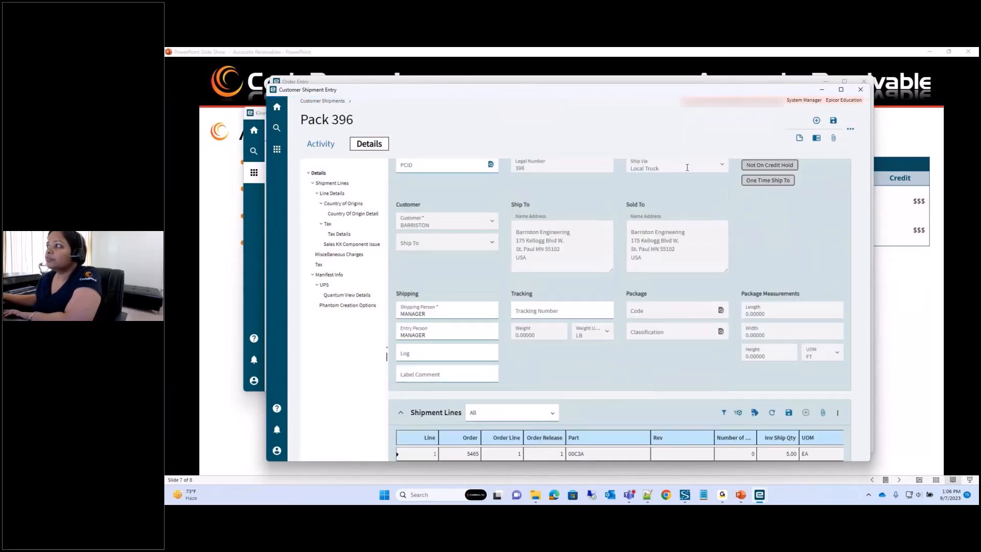
{"action": "scroll", "coordinate": [763, 228], "scroll_direction": "up", "scroll_amount": 2}
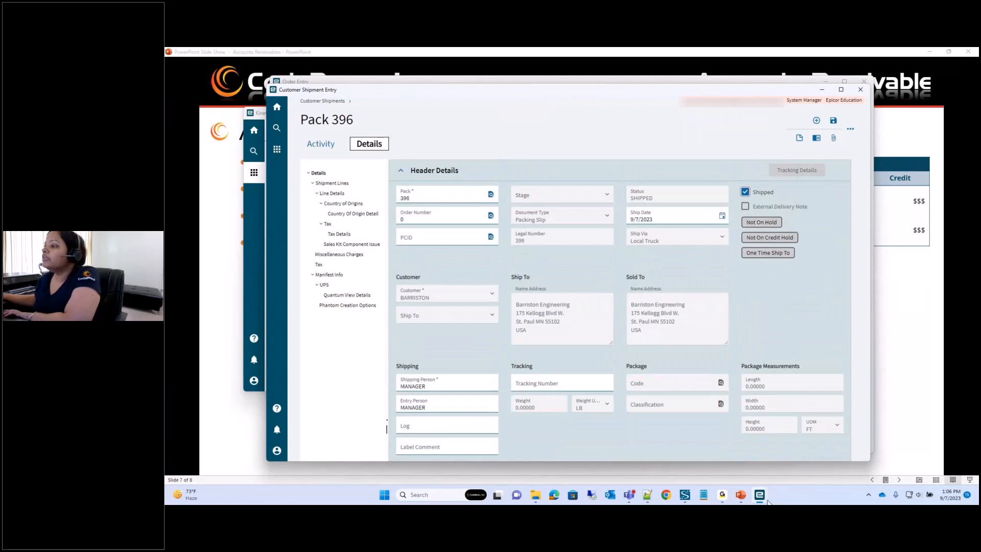
Look through the Accounts Receivable Setup and General Operations programs available in the main Kinetic window.
{"action": "mouse_move", "coordinate": [762, 497]}
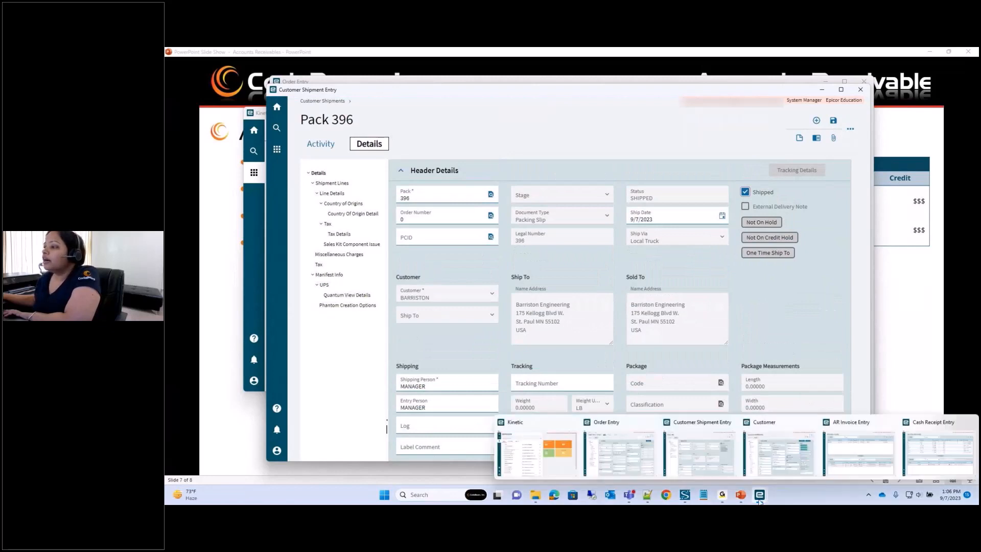
{"action": "left_click", "coordinate": [856, 459]}
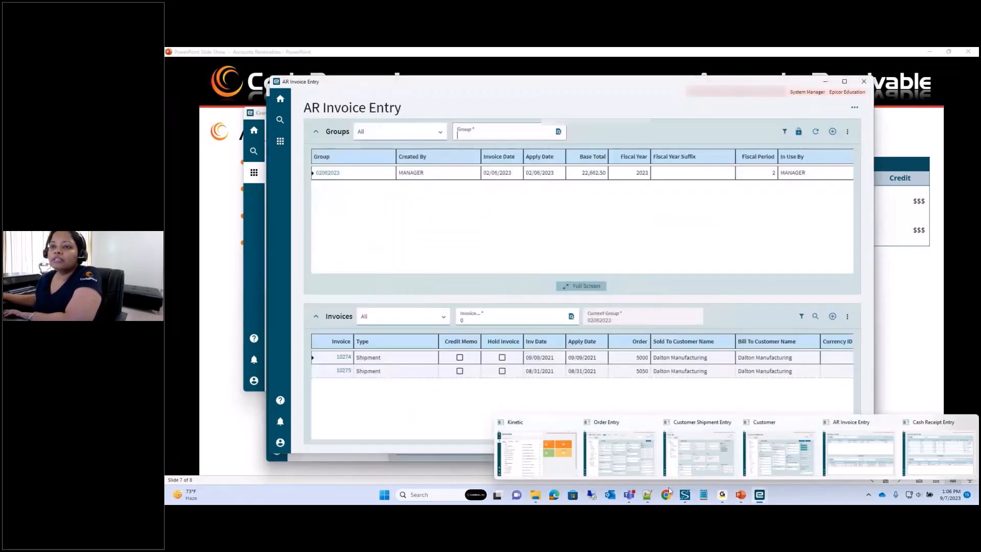
{"action": "left_click", "coordinate": [536, 452]}
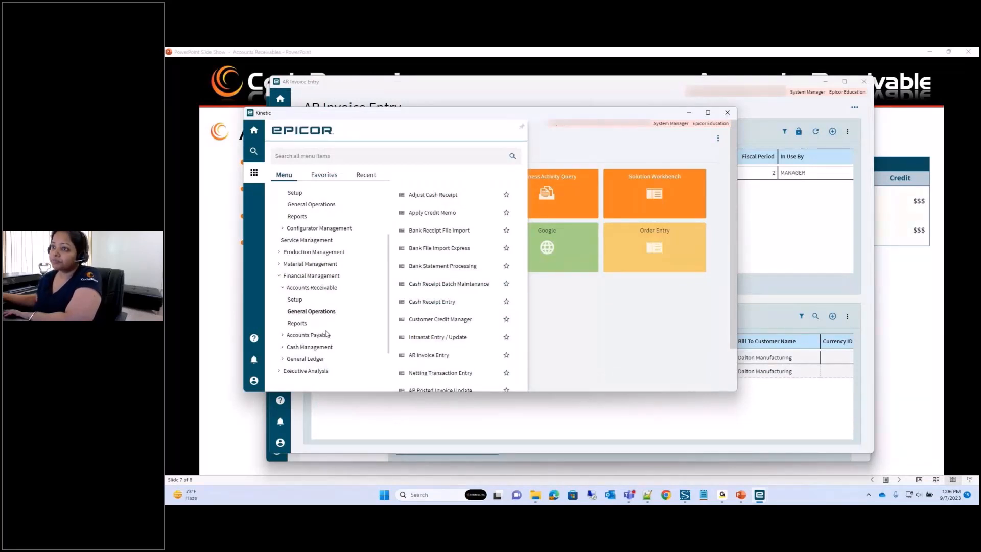
{"action": "left_click", "coordinate": [295, 299]}
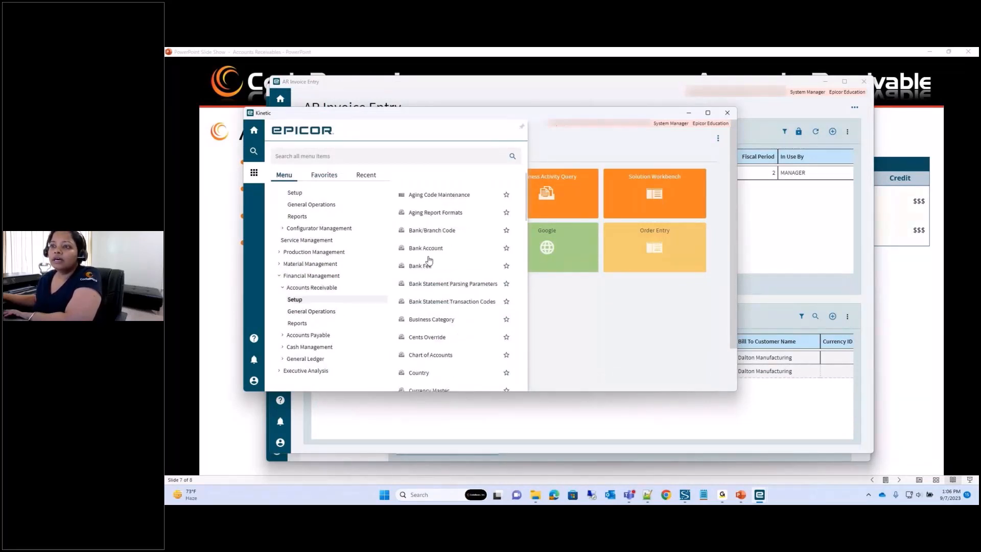
{"action": "scroll", "coordinate": [445, 338], "scroll_direction": "down", "scroll_amount": 3}
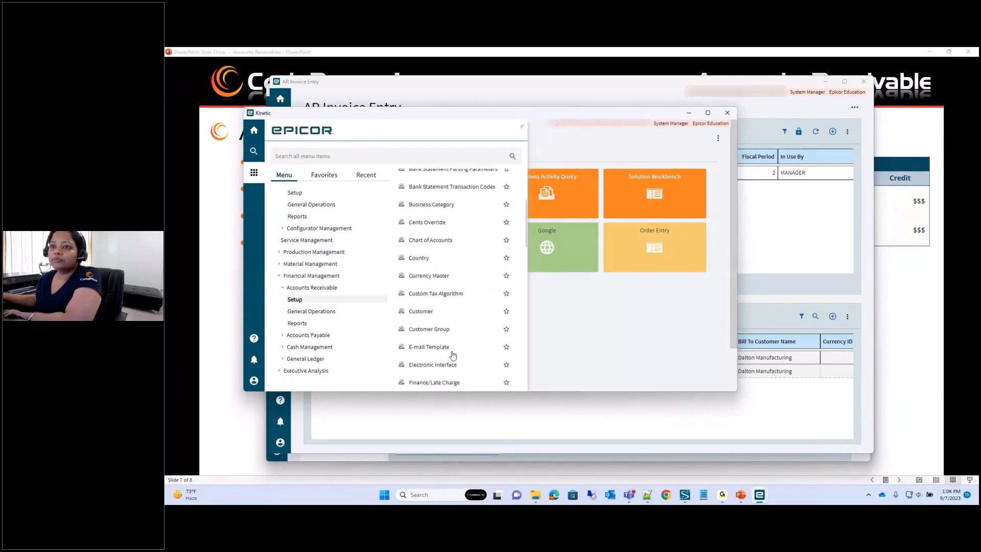
{"action": "left_click", "coordinate": [312, 311]}
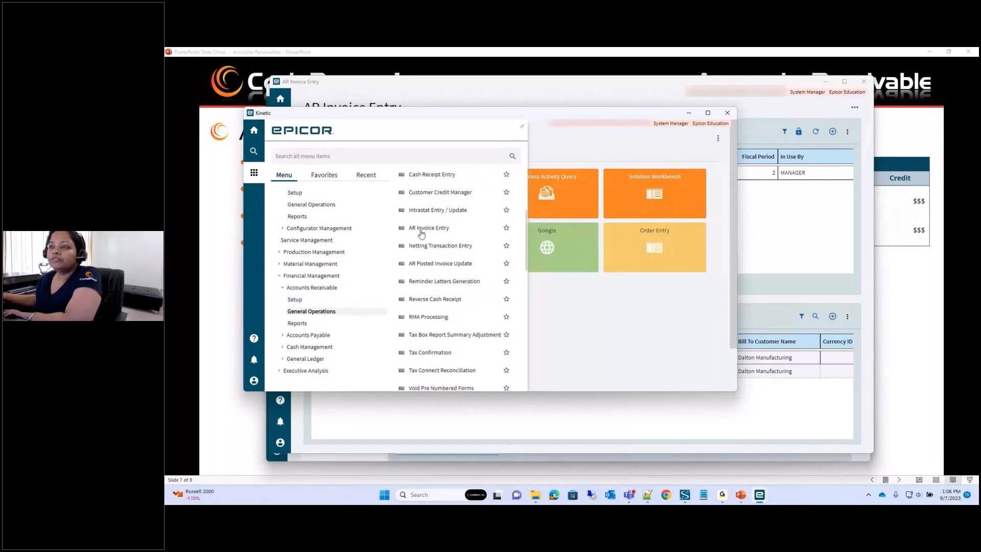
Create a new invoice group with group ID 0907 in AR Invoice Entry and save it.
{"action": "left_click", "coordinate": [573, 84]}
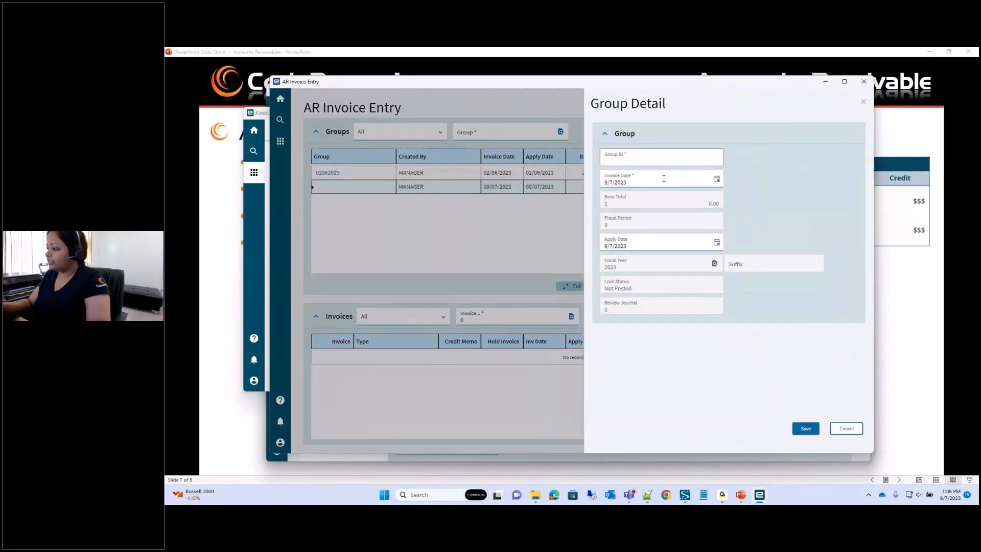
{"action": "type", "text": "0907"}
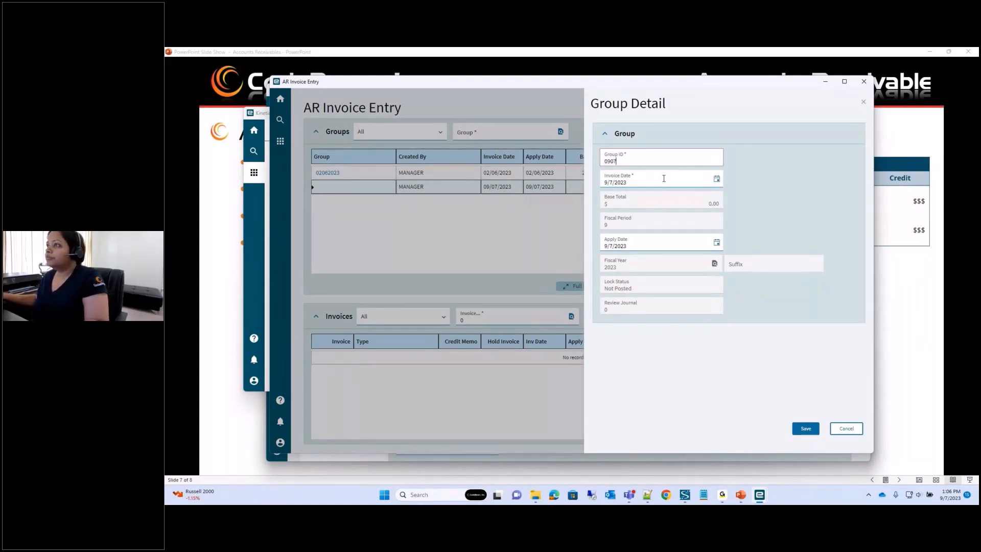
{"action": "left_click", "coordinate": [806, 429]}
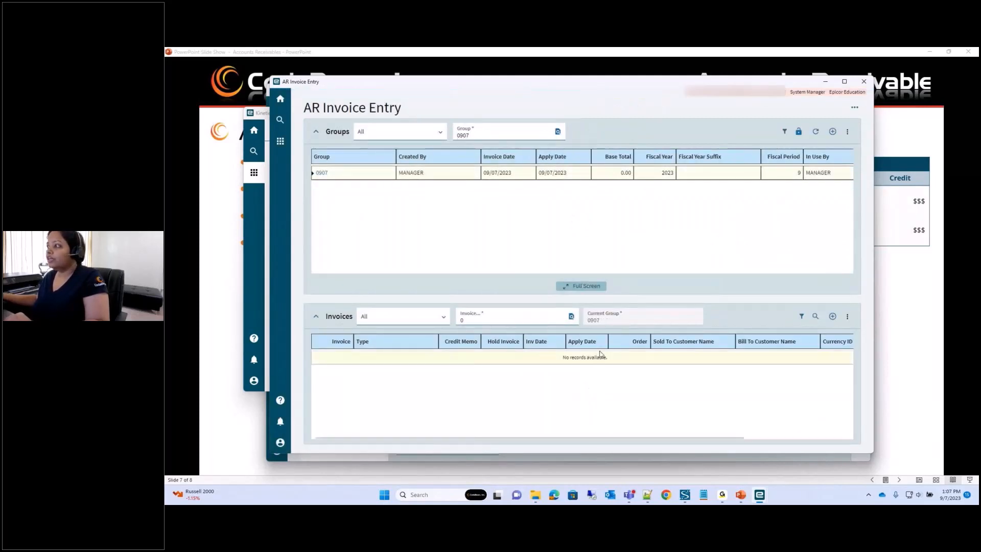
Start a new advance billing invoice in group 0907.
{"action": "left_click", "coordinate": [833, 317]}
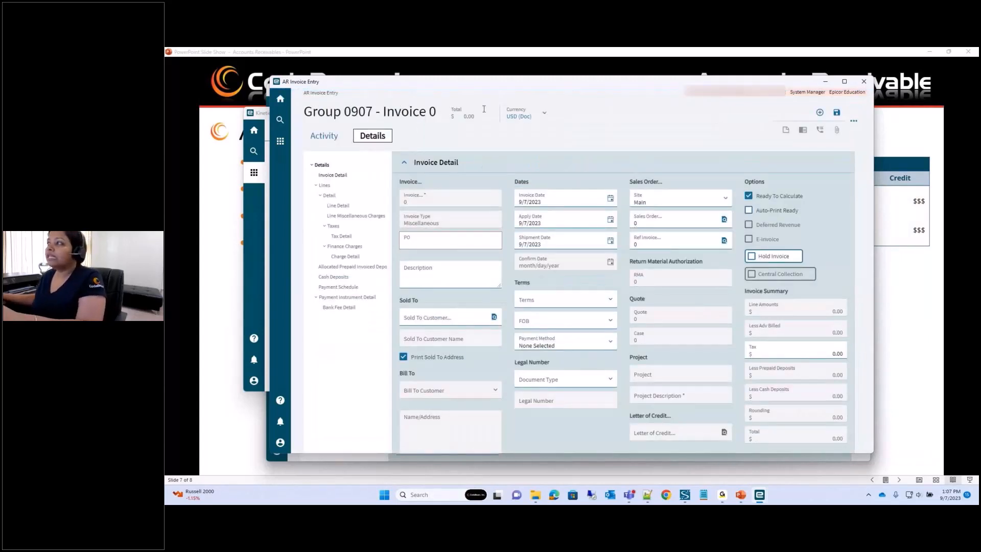
{"action": "left_click", "coordinate": [462, 242]}
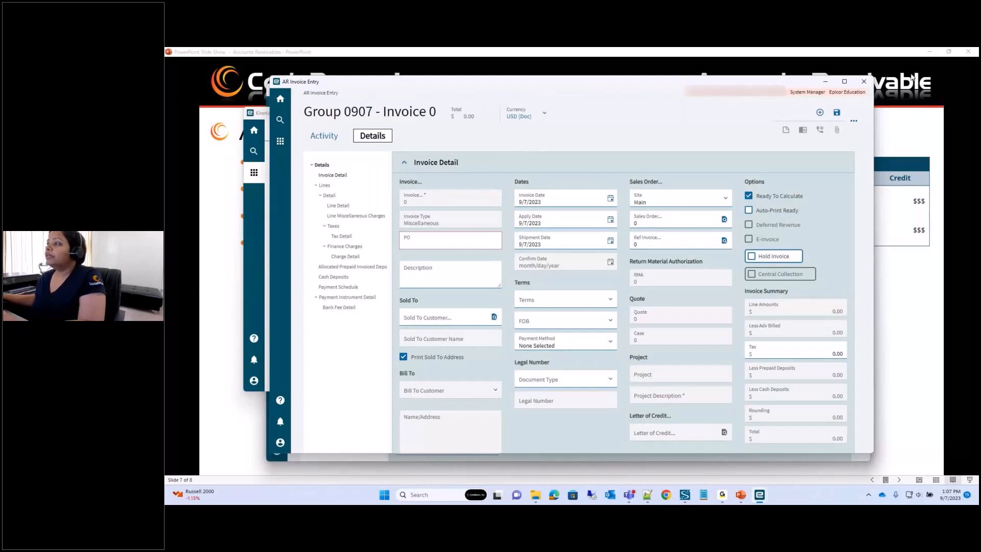
{"action": "left_click", "coordinate": [854, 122]}
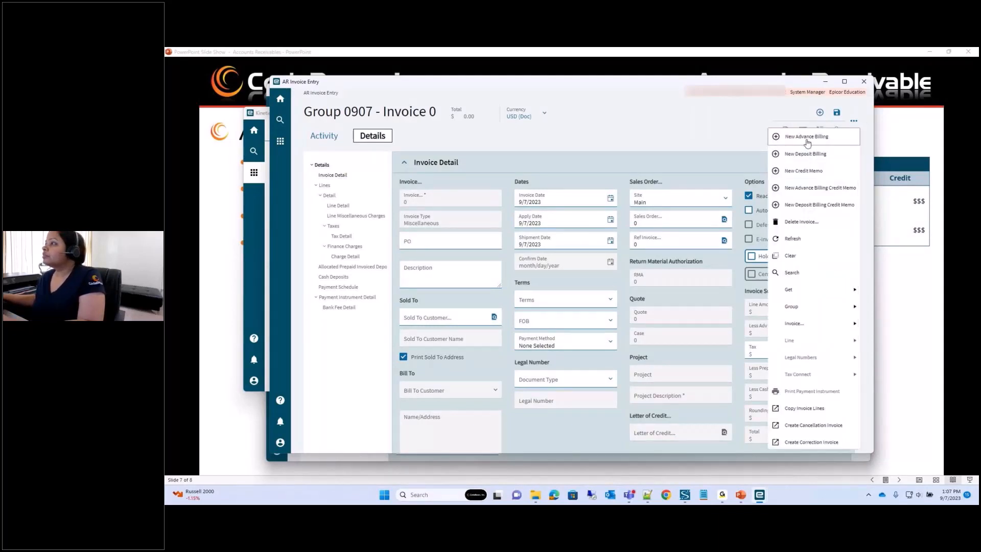
{"action": "left_click", "coordinate": [836, 154]}
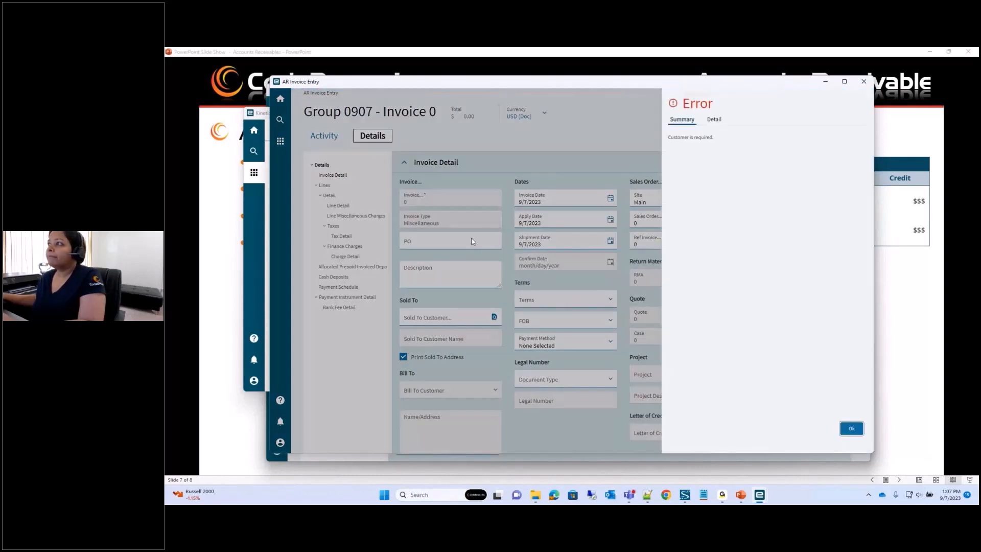
{"action": "left_click", "coordinate": [851, 429]}
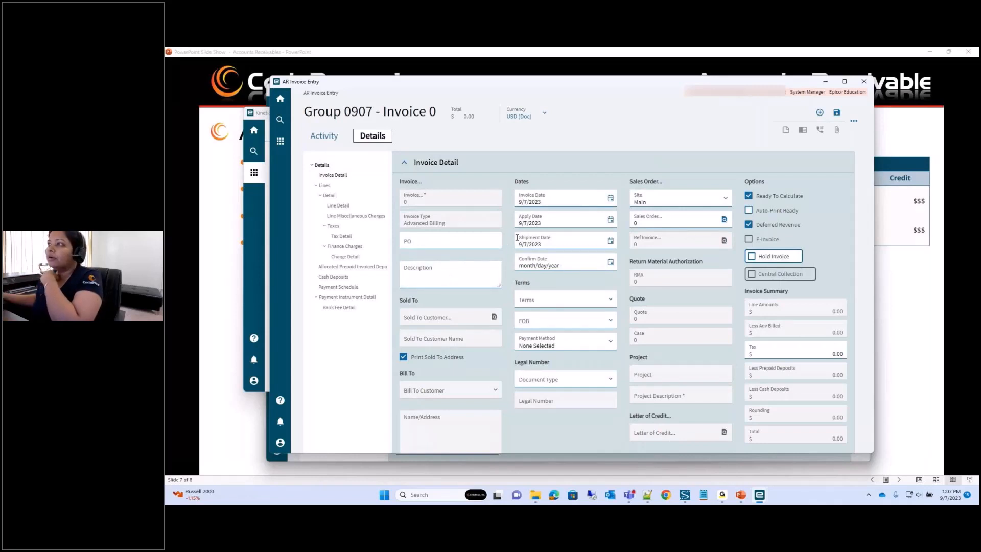
Search for sales orders and assign the BARRISTON order with PO Test02 to the advance billing invoice.
{"action": "left_click", "coordinate": [724, 220]}
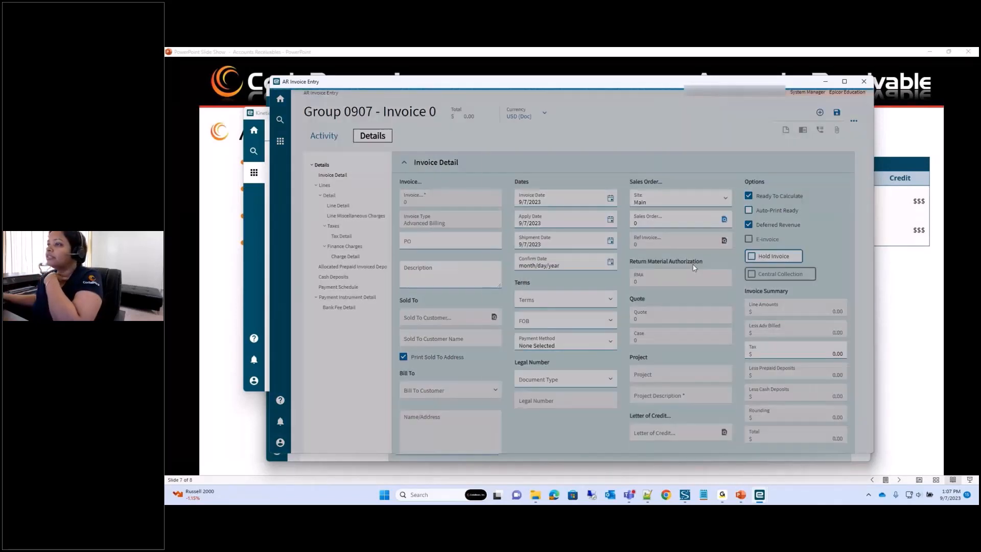
{"action": "left_click", "coordinate": [846, 306]}
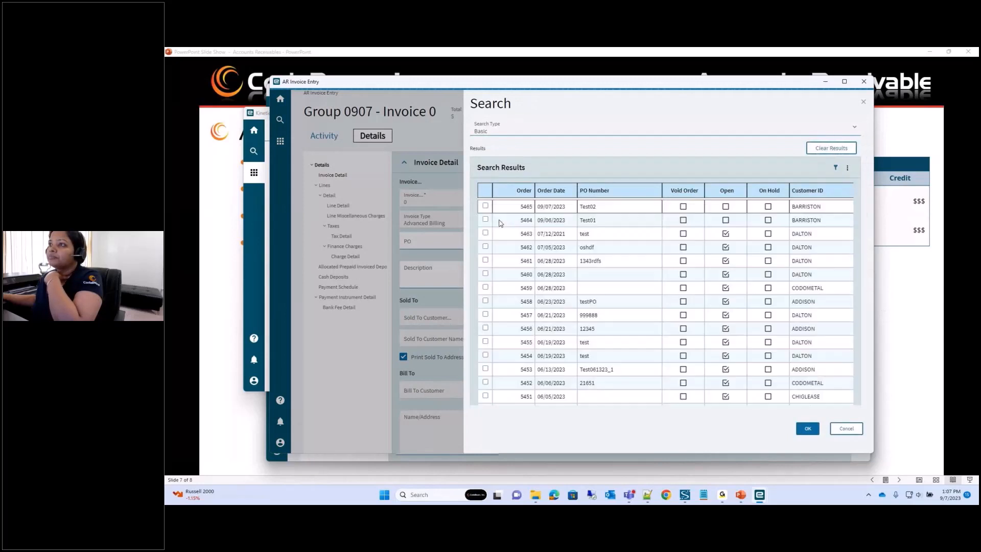
{"action": "left_click", "coordinate": [485, 206]}
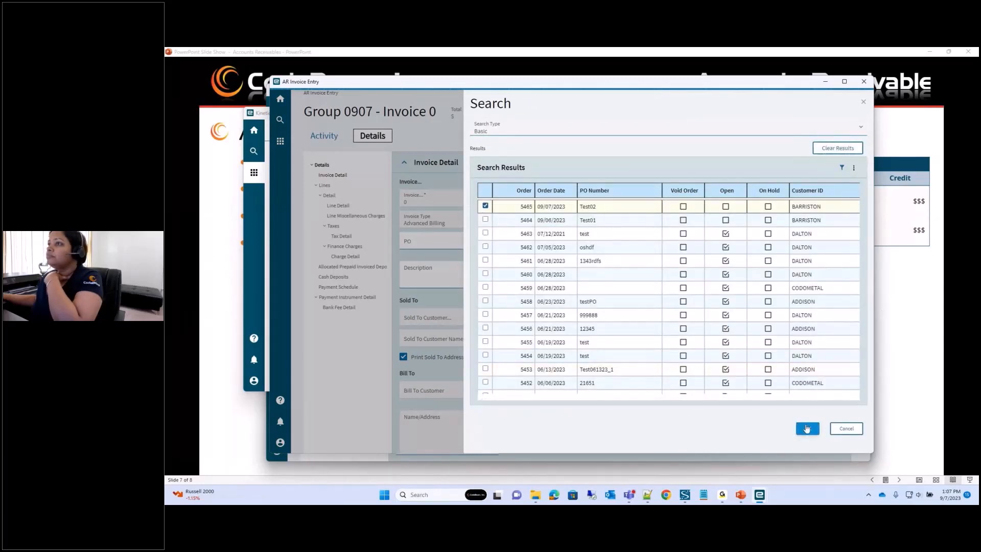
{"action": "key", "text": "Return"}
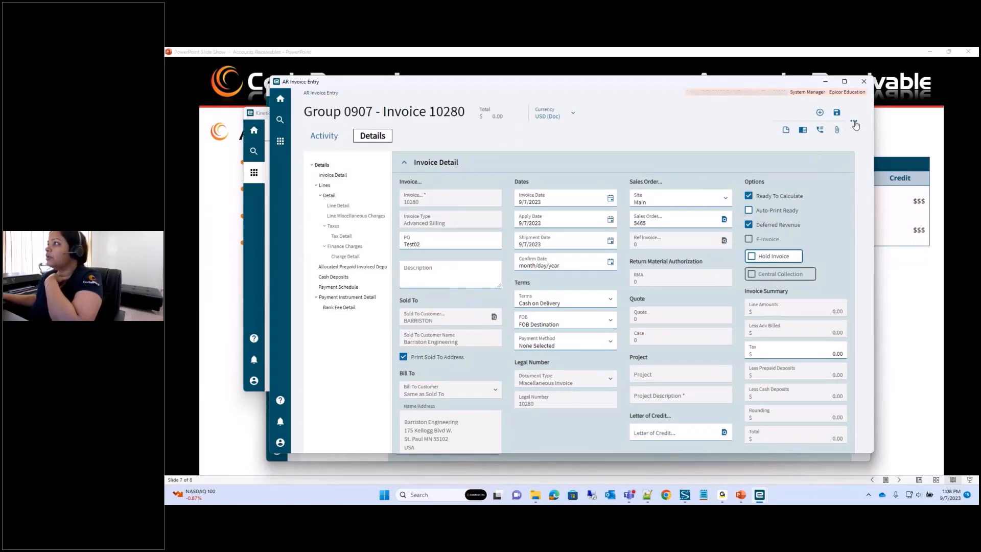
Run a preview of the Group Edit List for group 0907 and return to the overview of invoice groups.
{"action": "left_click", "coordinate": [855, 123]}
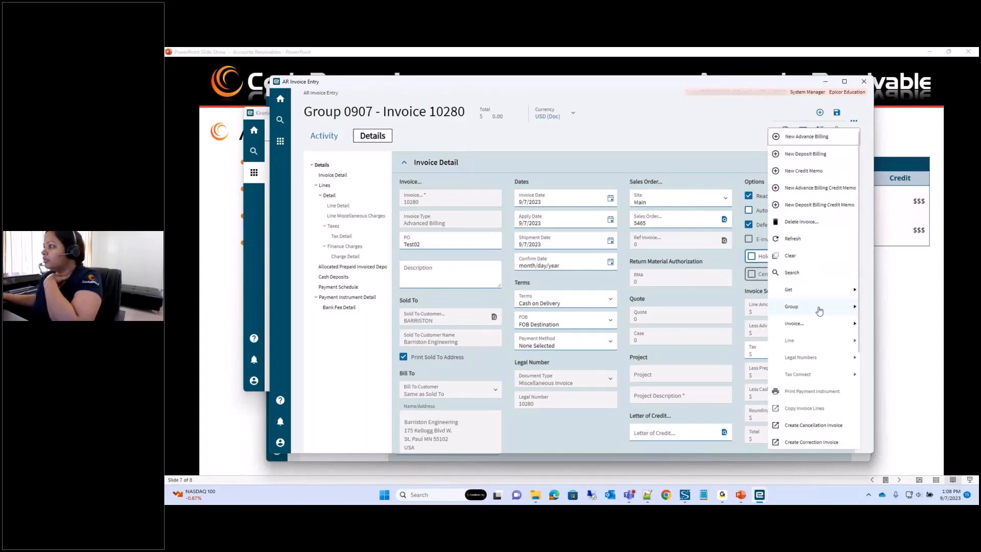
{"action": "left_click", "coordinate": [802, 291]}
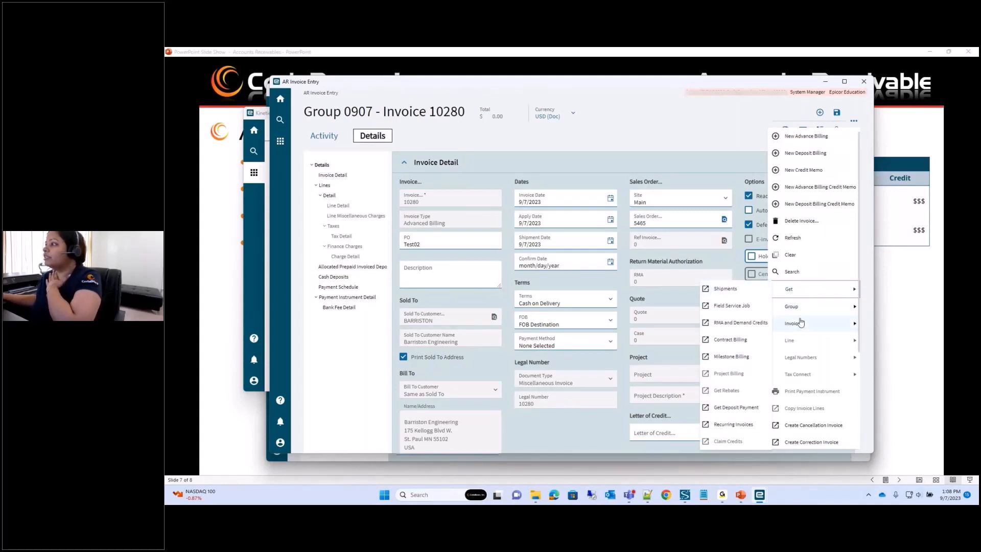
{"action": "left_click", "coordinate": [812, 308]}
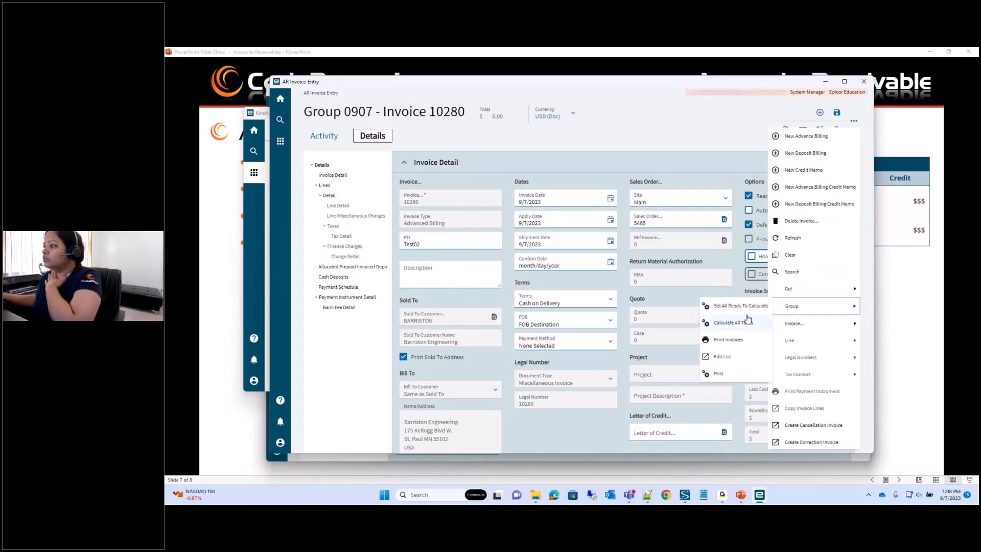
{"action": "left_click", "coordinate": [736, 359]}
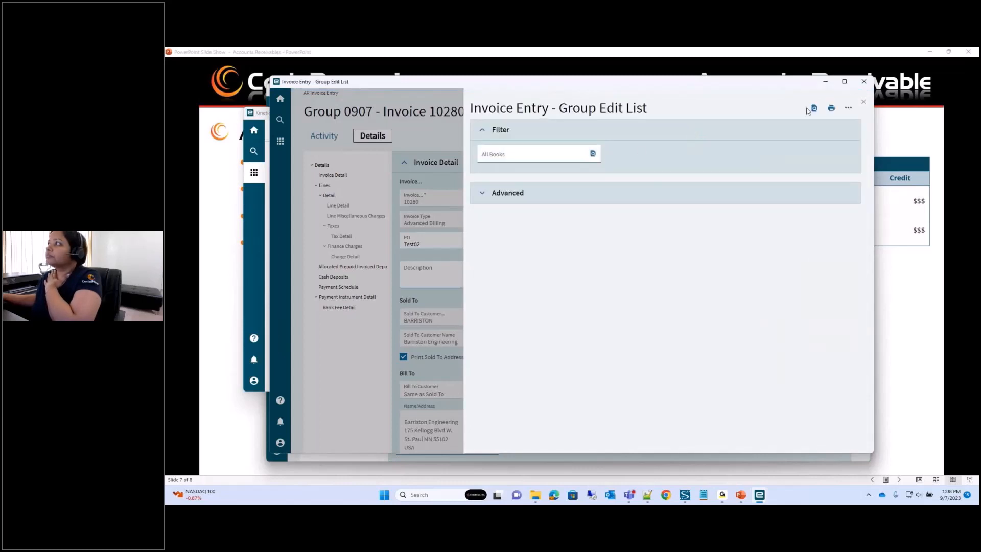
{"action": "left_click", "coordinate": [814, 110]}
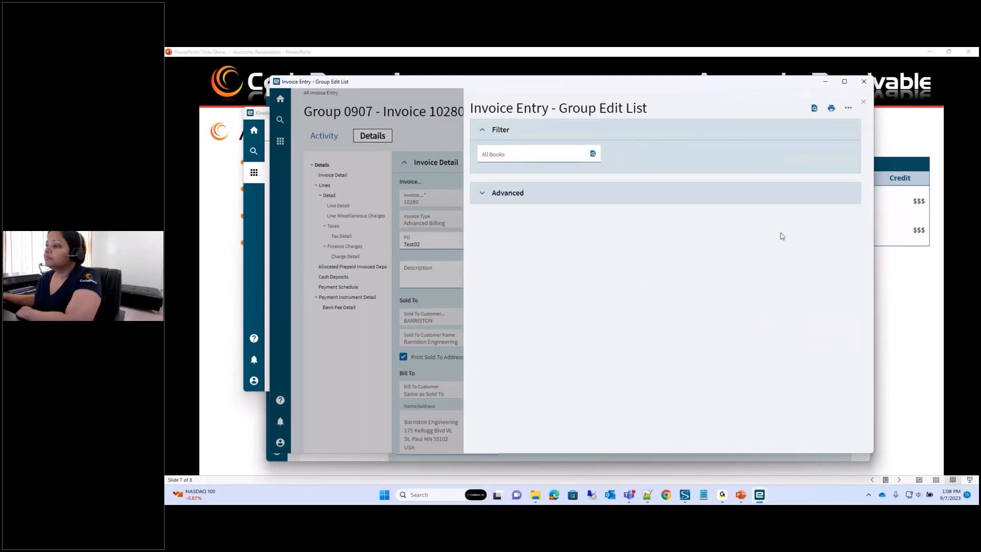
{"action": "left_click", "coordinate": [863, 104]}
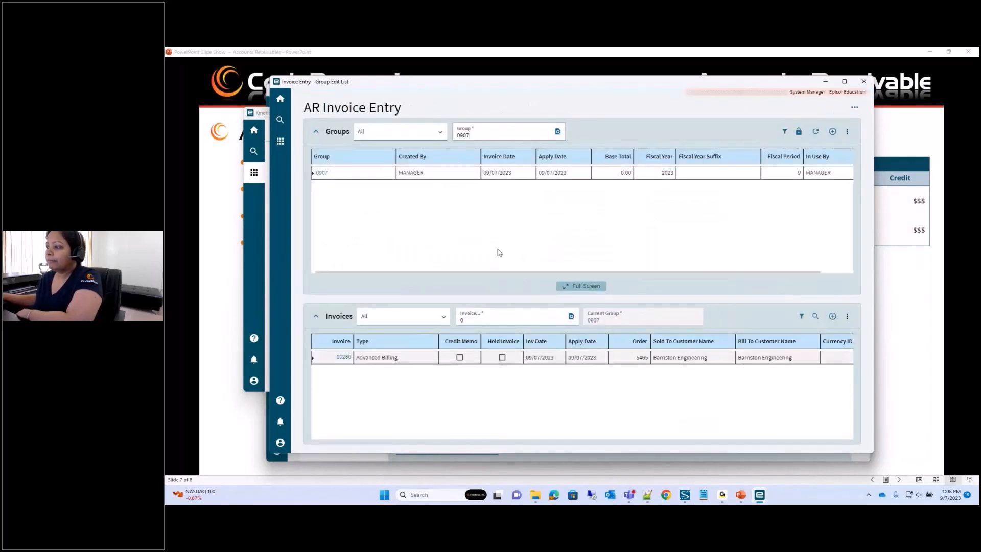
{"action": "mouse_move", "coordinate": [766, 500]}
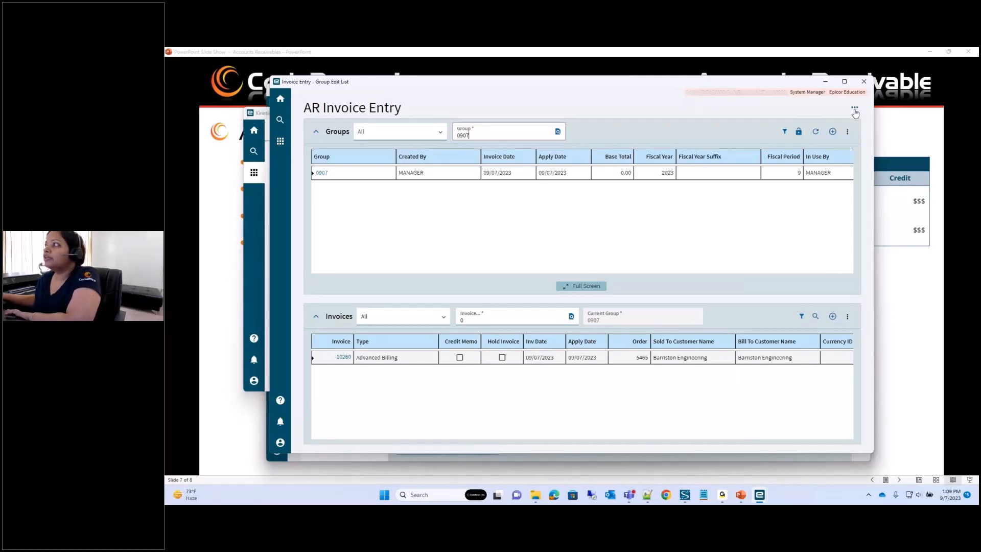
Try to post invoice group 0907 from the AR Invoice Entry overview.
{"action": "left_click", "coordinate": [848, 132]}
{"action": "left_click", "coordinate": [854, 110]}
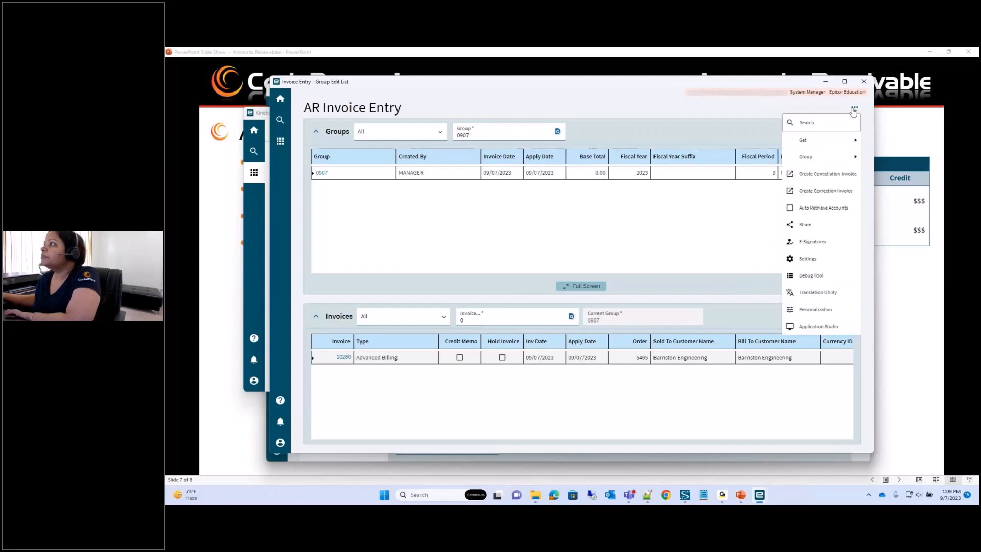
{"action": "left_click", "coordinate": [814, 162]}
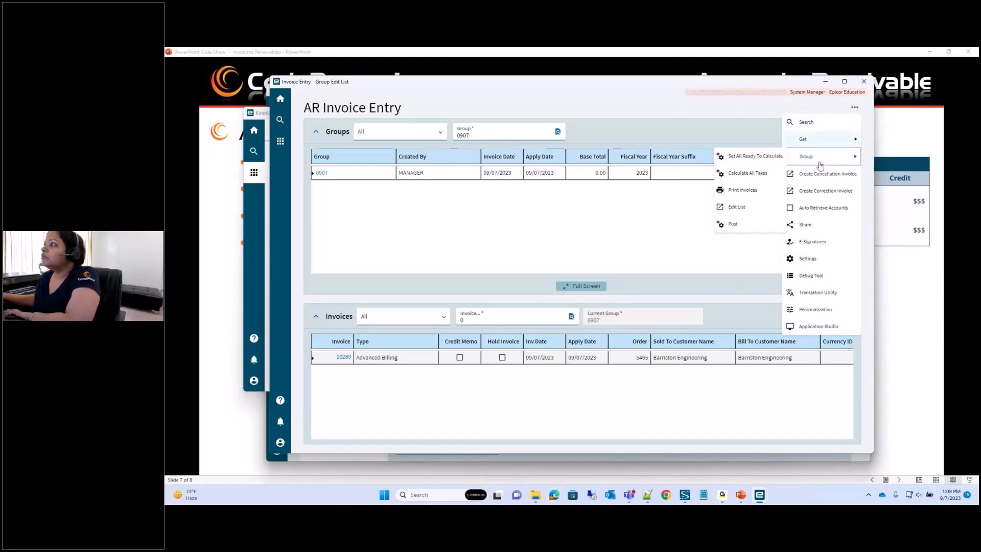
{"action": "left_click", "coordinate": [742, 226]}
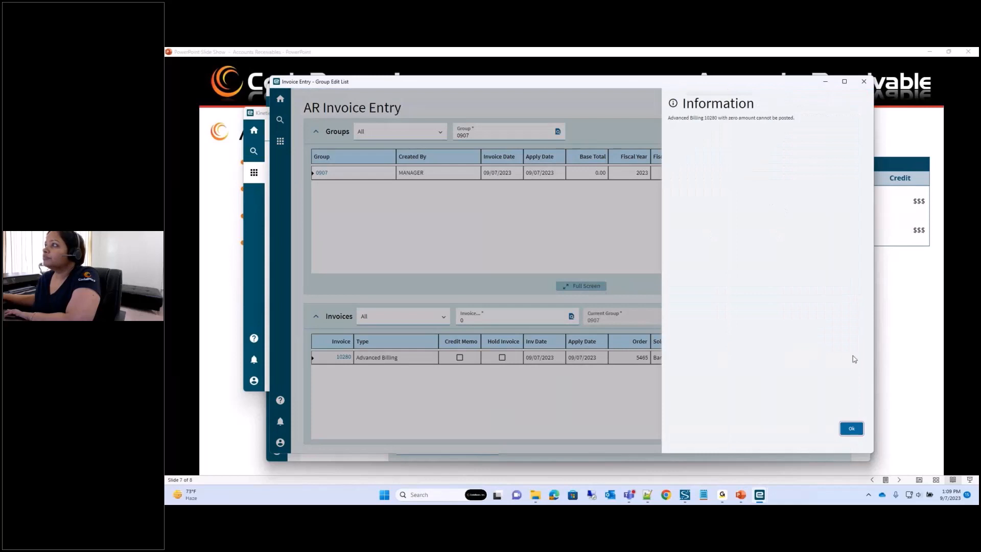
{"action": "left_click", "coordinate": [851, 432]}
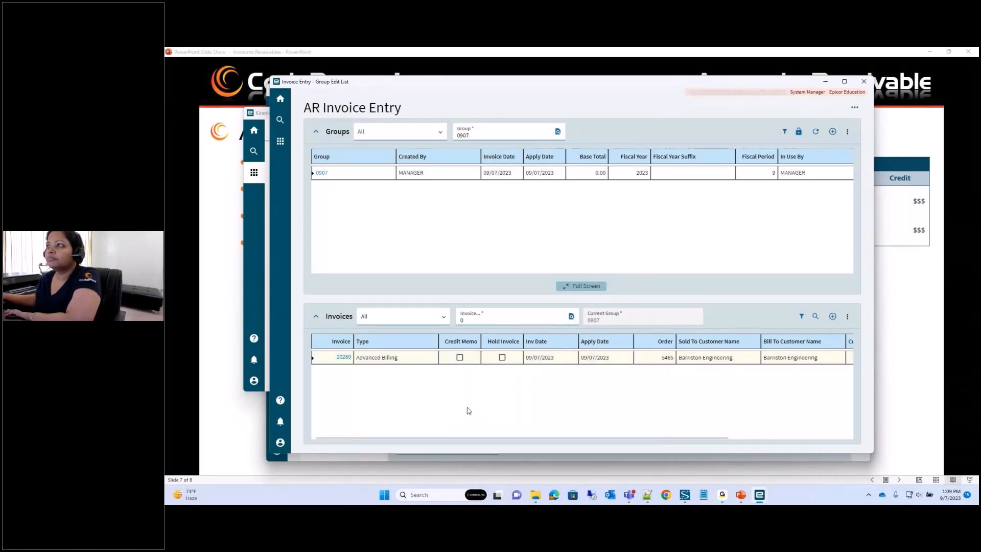
Open the advance billing invoice in group 0907 and examine its header details, invoice summary amounts and lines.
{"action": "left_click", "coordinate": [346, 357]}
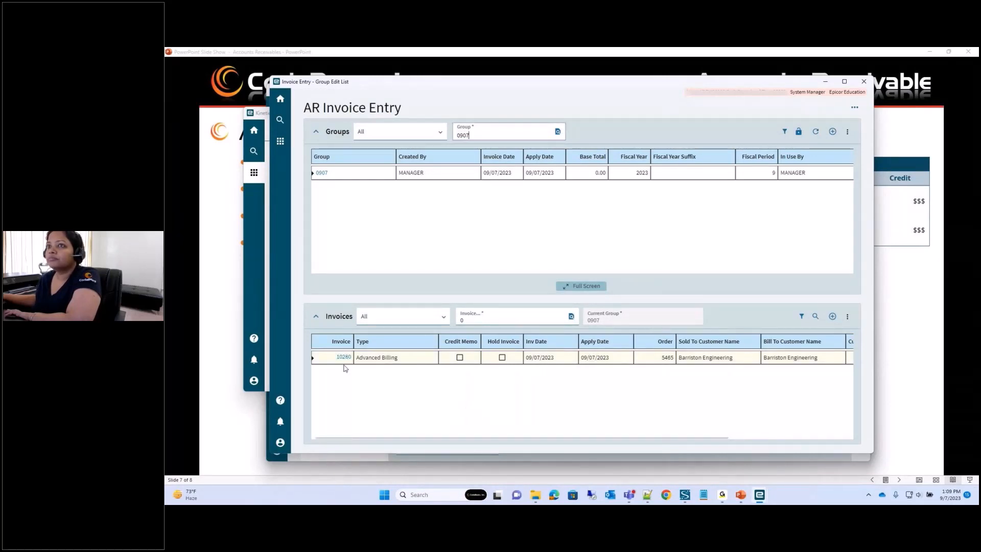
{"action": "left_click", "coordinate": [342, 358]}
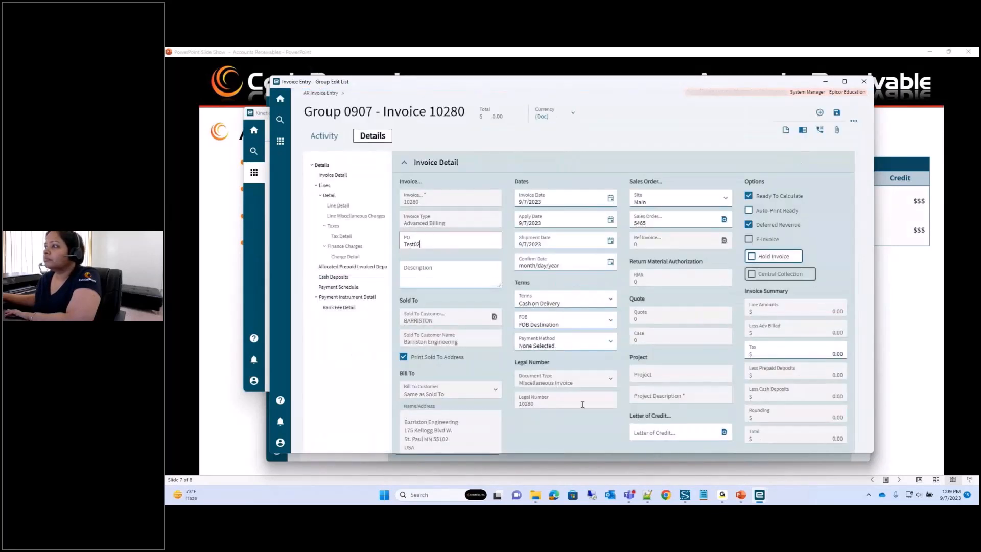
{"action": "scroll", "coordinate": [596, 393], "scroll_direction": "down", "scroll_amount": 5}
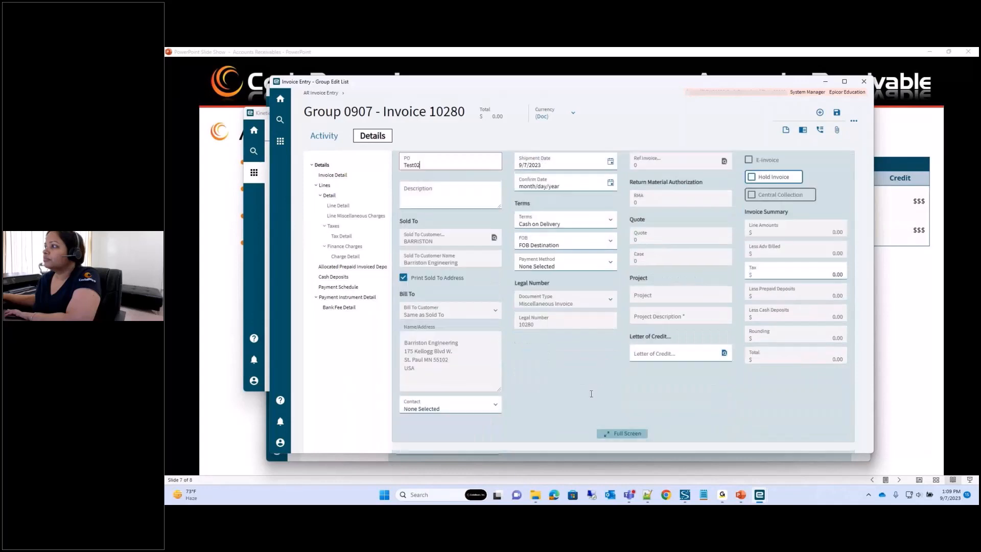
{"action": "scroll", "coordinate": [593, 396], "scroll_direction": "up", "scroll_amount": 4}
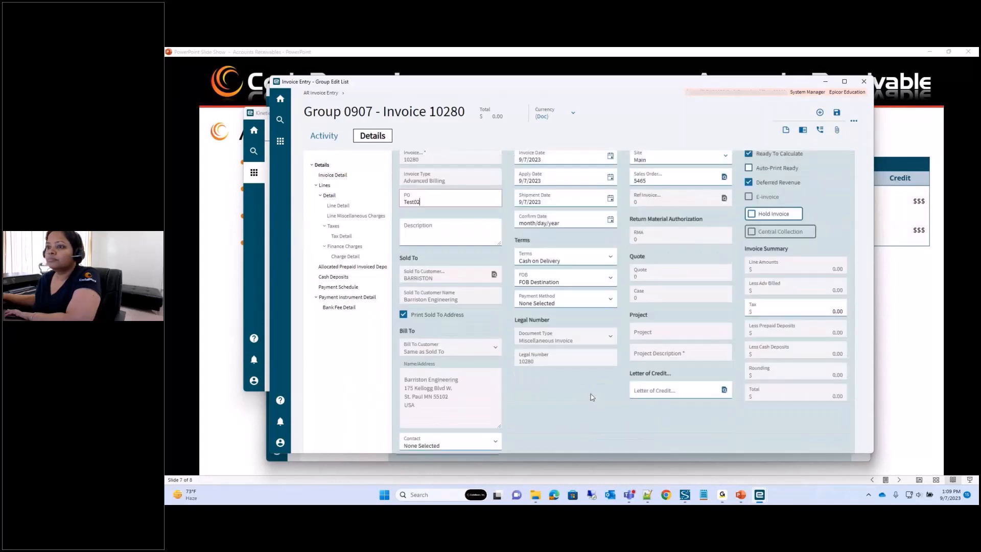
{"action": "scroll", "coordinate": [591, 397], "scroll_direction": "down", "scroll_amount": 5}
{"action": "scroll", "coordinate": [593, 395], "scroll_direction": "up", "scroll_amount": 4}
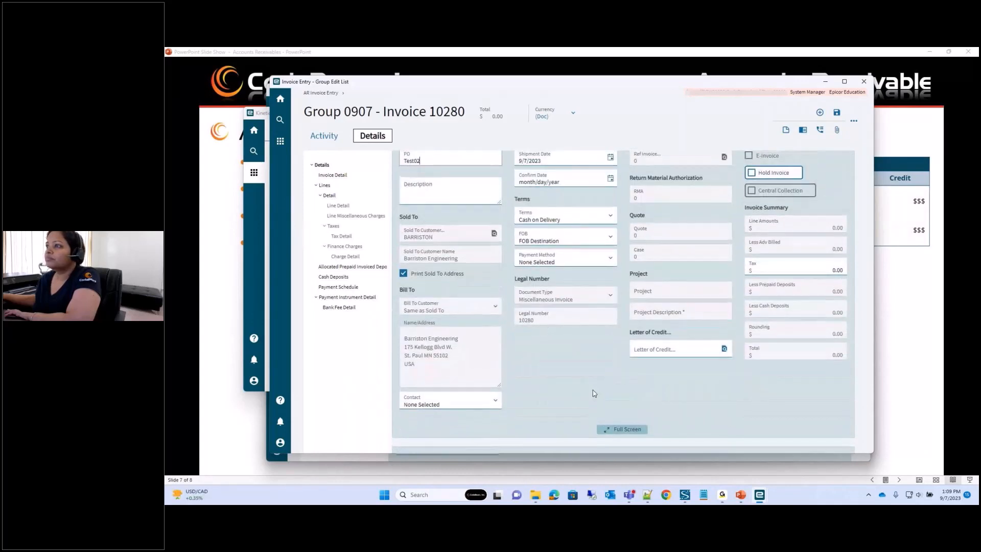
{"action": "scroll", "coordinate": [594, 393], "scroll_direction": "up", "scroll_amount": 1}
{"action": "scroll", "coordinate": [593, 394], "scroll_direction": "up", "scroll_amount": 1}
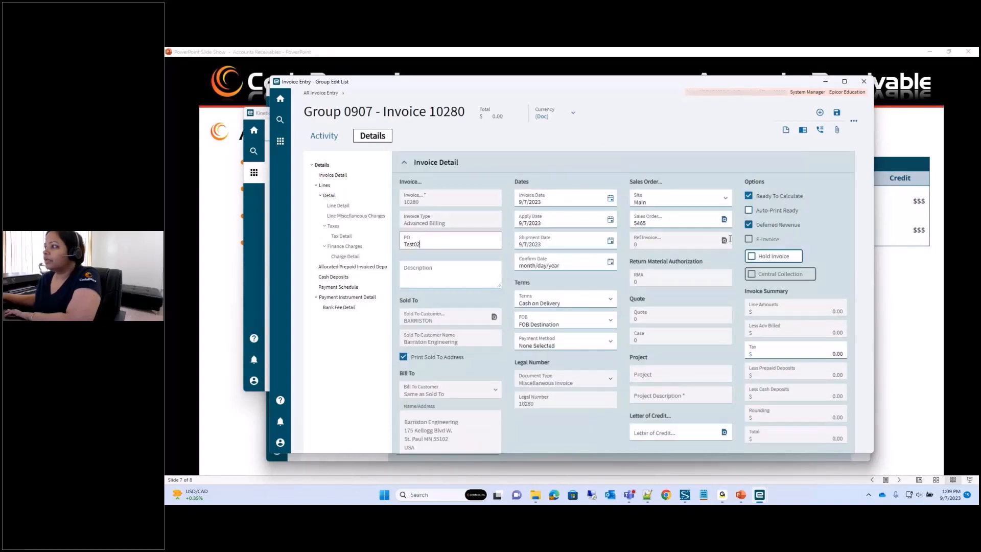
{"action": "scroll", "coordinate": [573, 372], "scroll_direction": "down", "scroll_amount": 7}
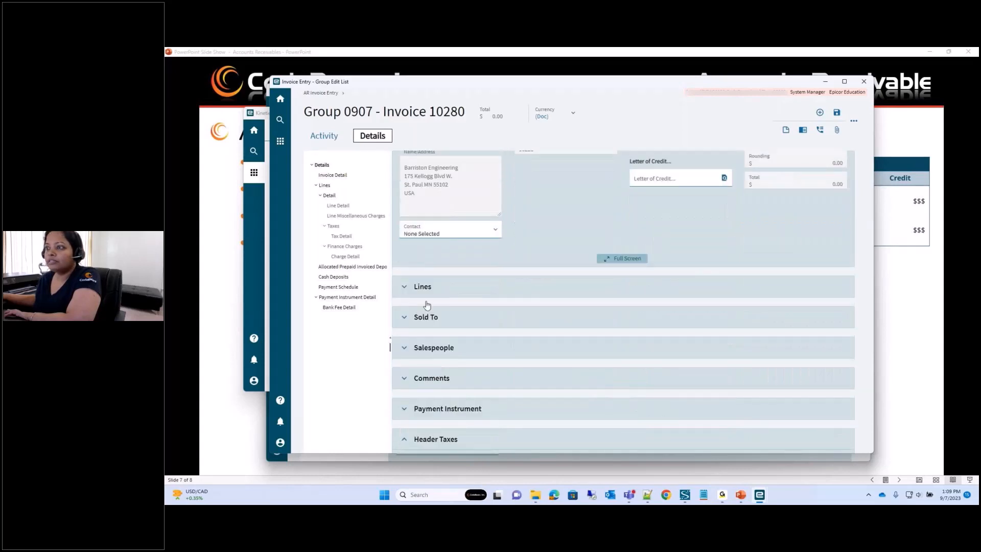
{"action": "left_click", "coordinate": [425, 291]}
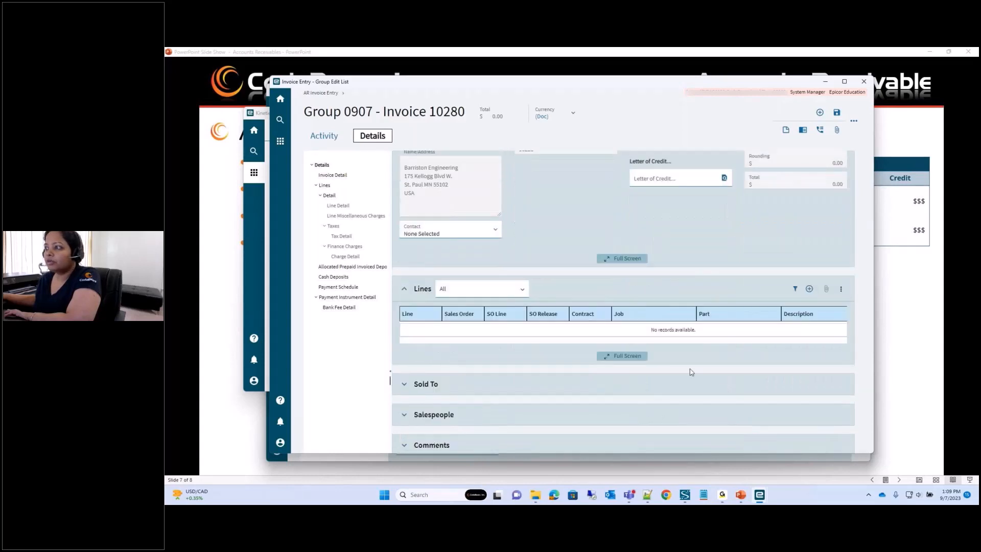
{"action": "left_click", "coordinate": [414, 299]}
{"action": "scroll", "coordinate": [736, 309], "scroll_direction": "up", "scroll_amount": 7}
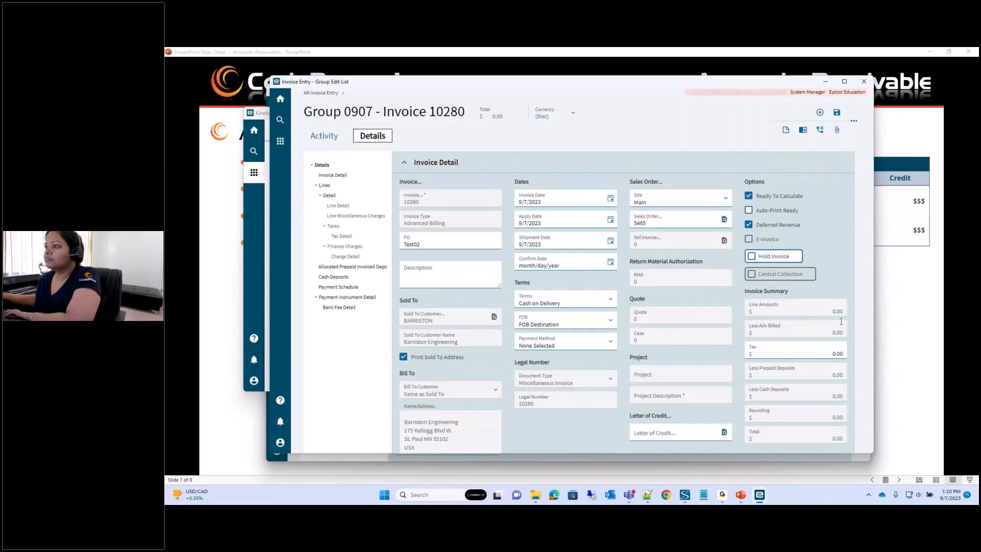
Set the tax amount in the advance billing invoice's summary to 10.00.
{"action": "left_click", "coordinate": [843, 353]}
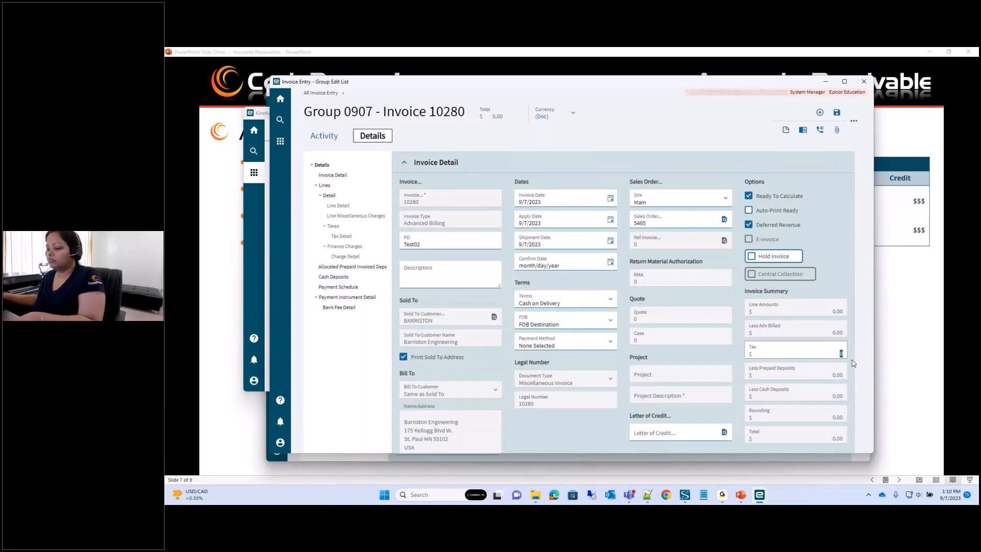
{"action": "scroll", "coordinate": [852, 366], "scroll_direction": "down", "scroll_amount": 5}
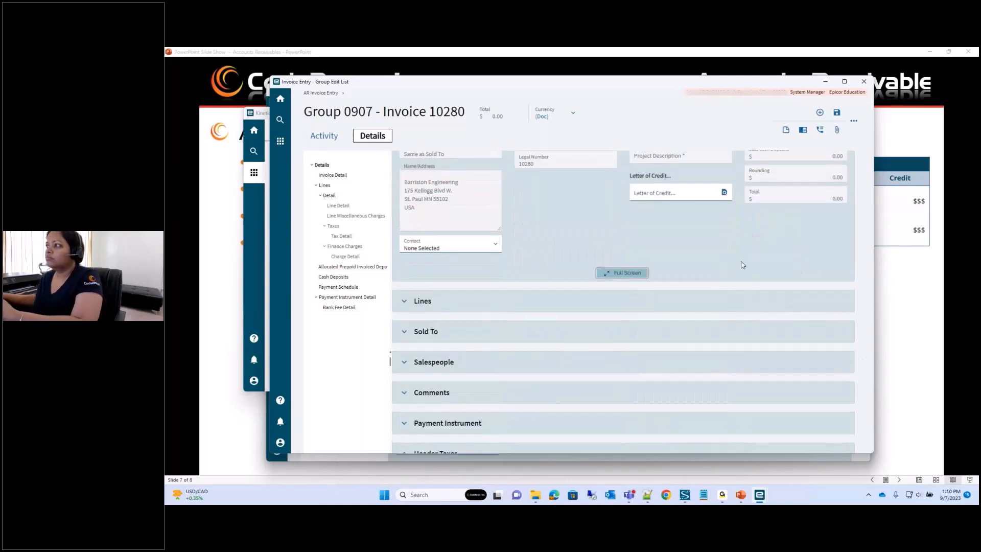
{"action": "scroll", "coordinate": [743, 265], "scroll_direction": "up", "scroll_amount": 5}
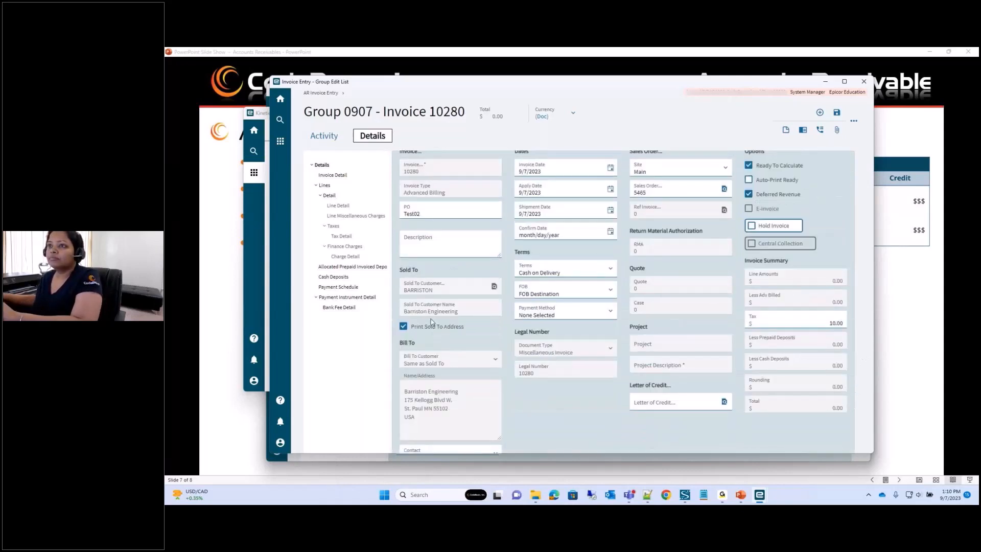
{"action": "scroll", "coordinate": [455, 328], "scroll_direction": "up", "scroll_amount": 1}
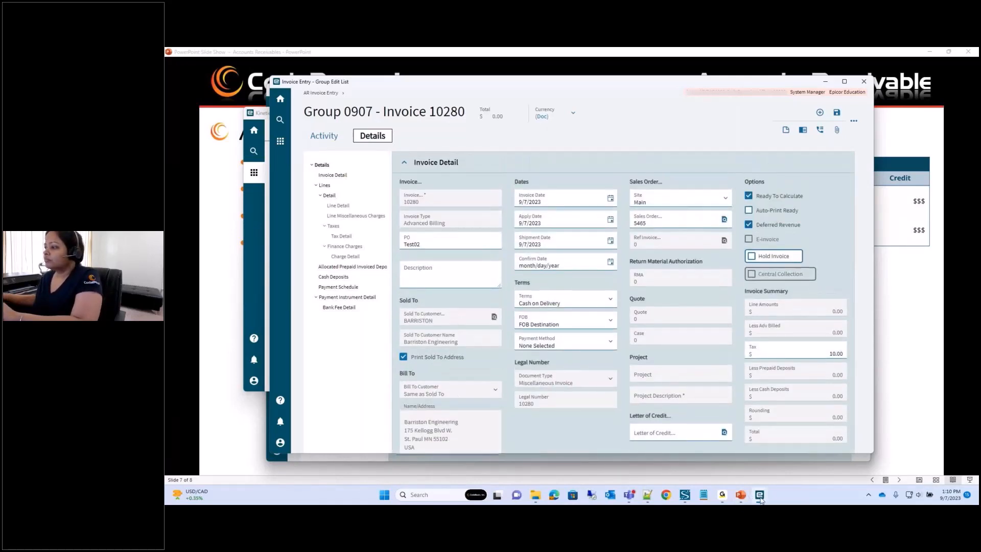
Check the line details and header of the customer shipment pack, and return to the advance billing invoice.
{"action": "mouse_move", "coordinate": [761, 498]}
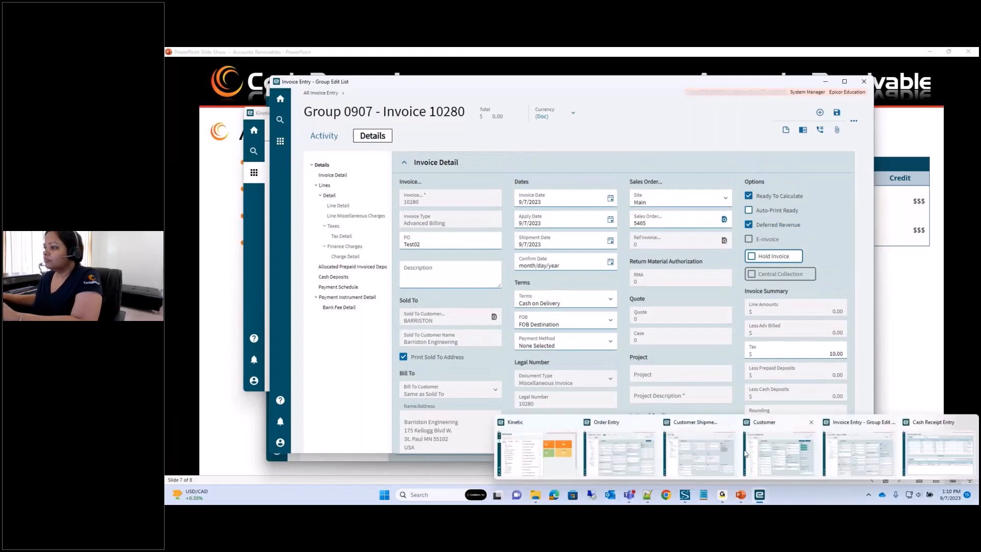
{"action": "left_click", "coordinate": [695, 450]}
{"action": "left_click", "coordinate": [332, 194]}
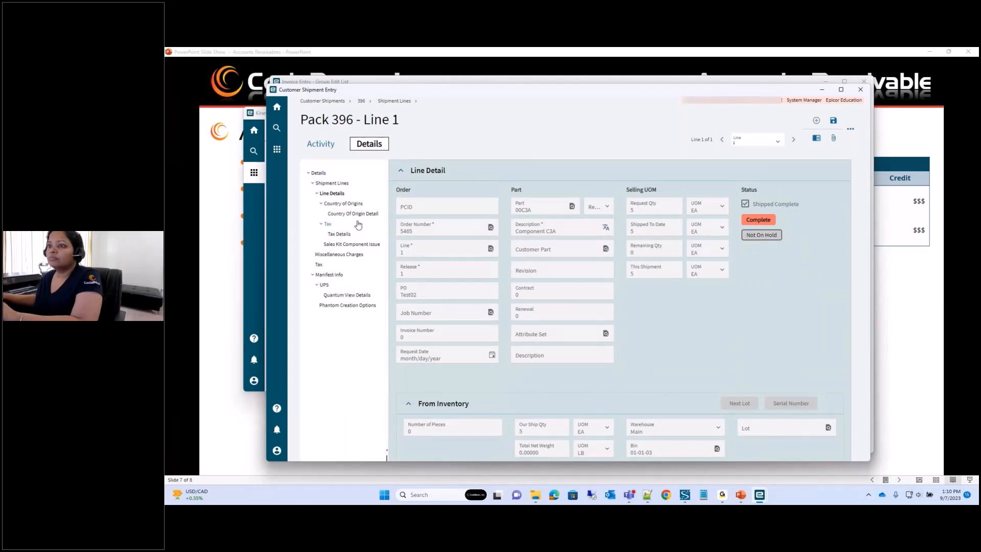
{"action": "left_click", "coordinate": [319, 174]}
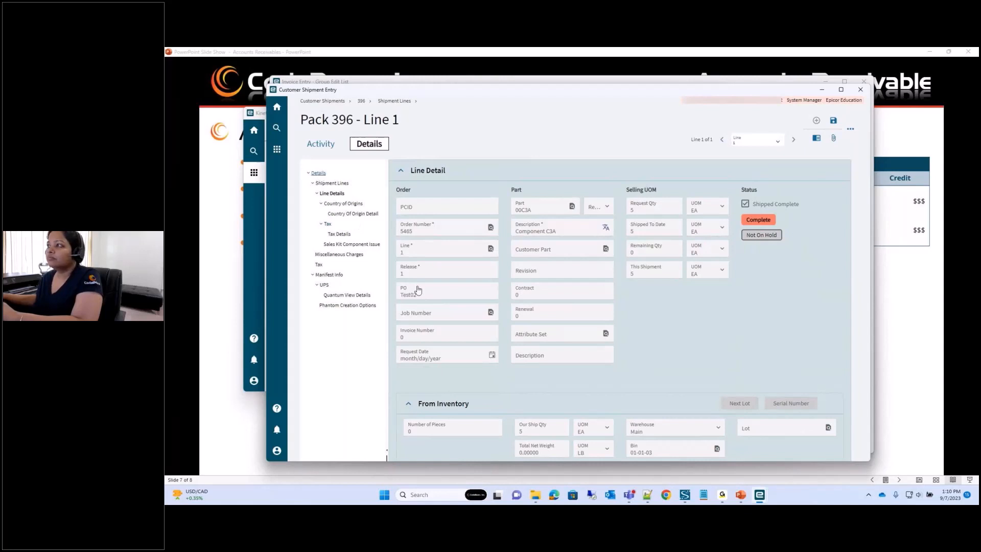
{"action": "mouse_move", "coordinate": [765, 499]}
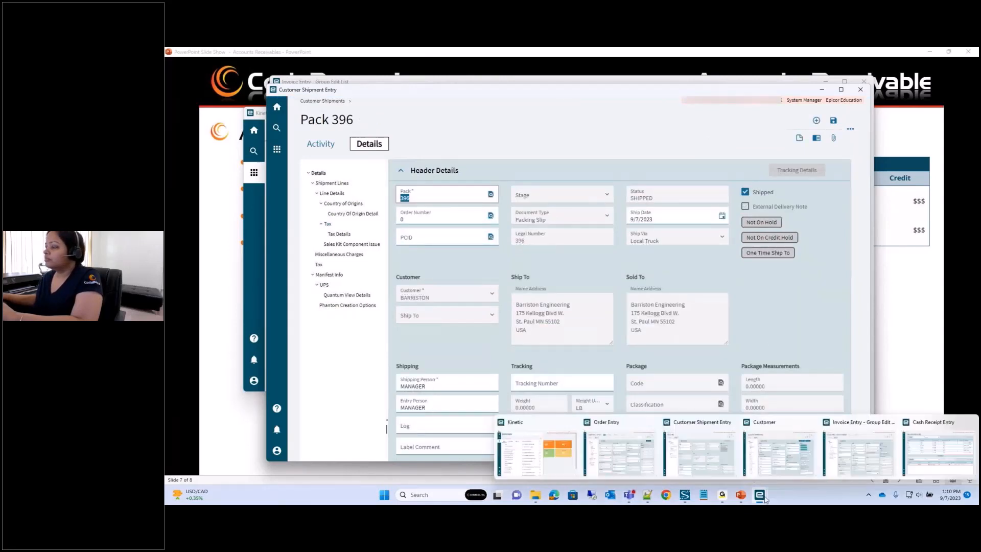
{"action": "left_click", "coordinate": [839, 463]}
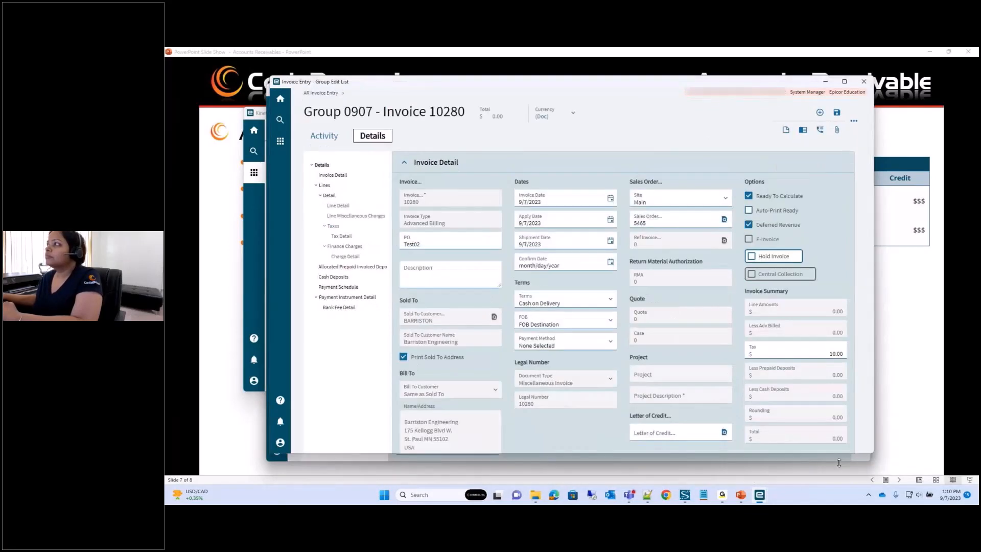
Try to post the invoice group again from the open advance billing invoice.
{"action": "left_click", "coordinate": [854, 121]}
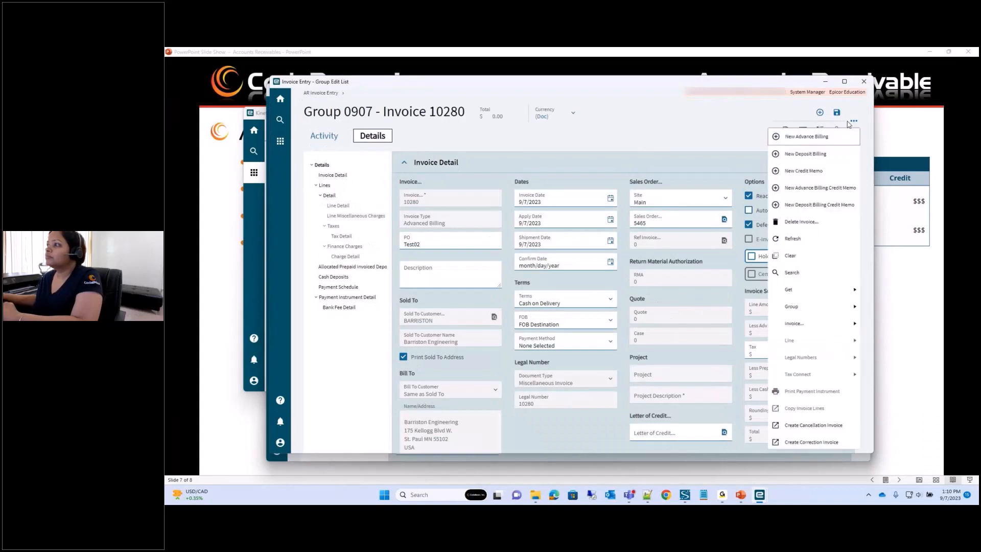
{"action": "mouse_move", "coordinate": [821, 301]}
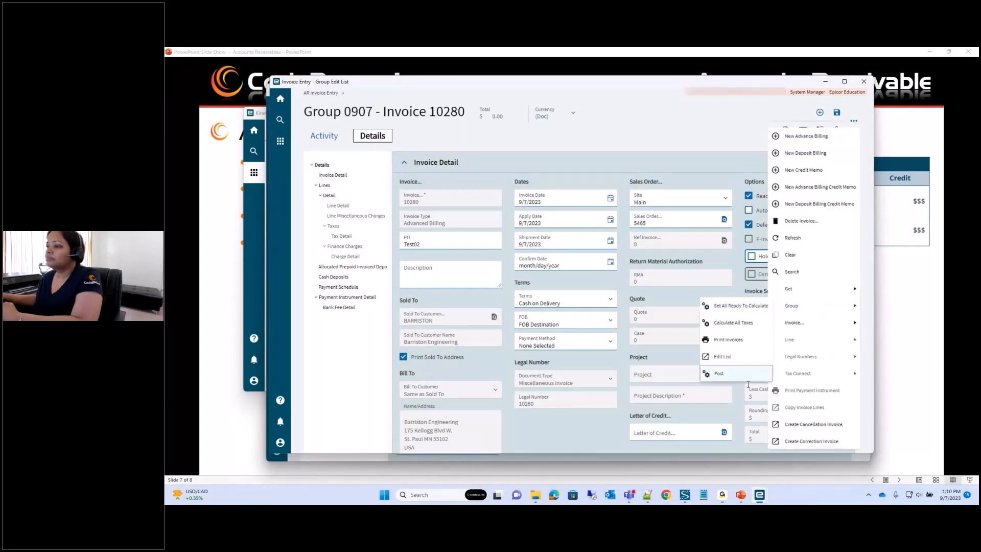
{"action": "left_click", "coordinate": [719, 376]}
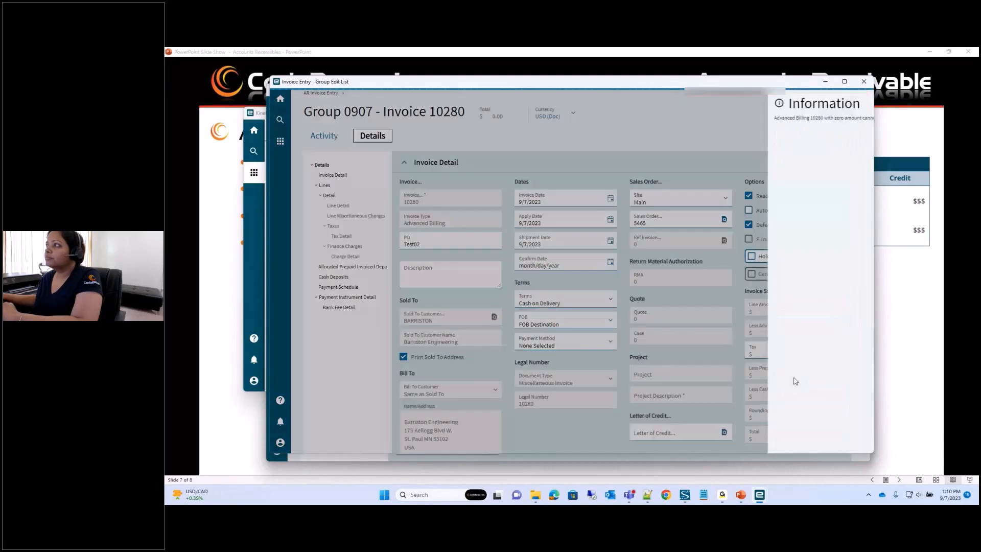
{"action": "left_click", "coordinate": [852, 429]}
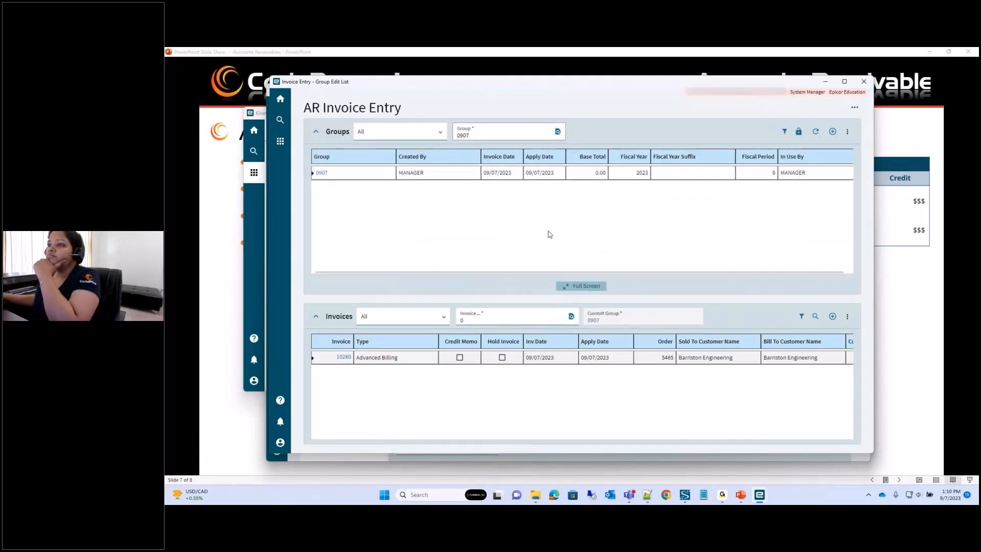
Review the sales order's line quantity and price in Order Entry, and the matching shipment line in Customer Shipment Entry.
{"action": "left_click_drag", "start_coordinate": [480, 439], "coordinate": [458, 432]}
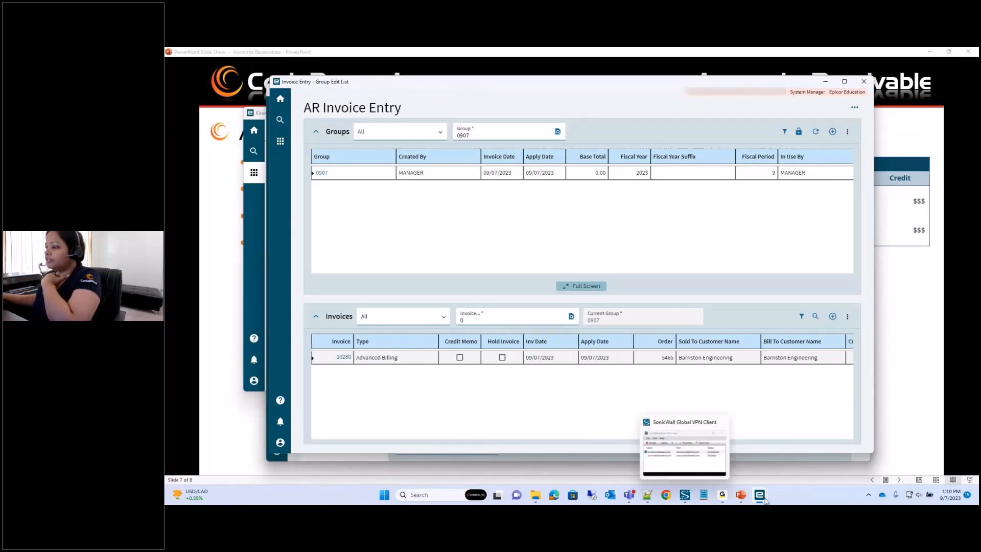
{"action": "mouse_move", "coordinate": [762, 496]}
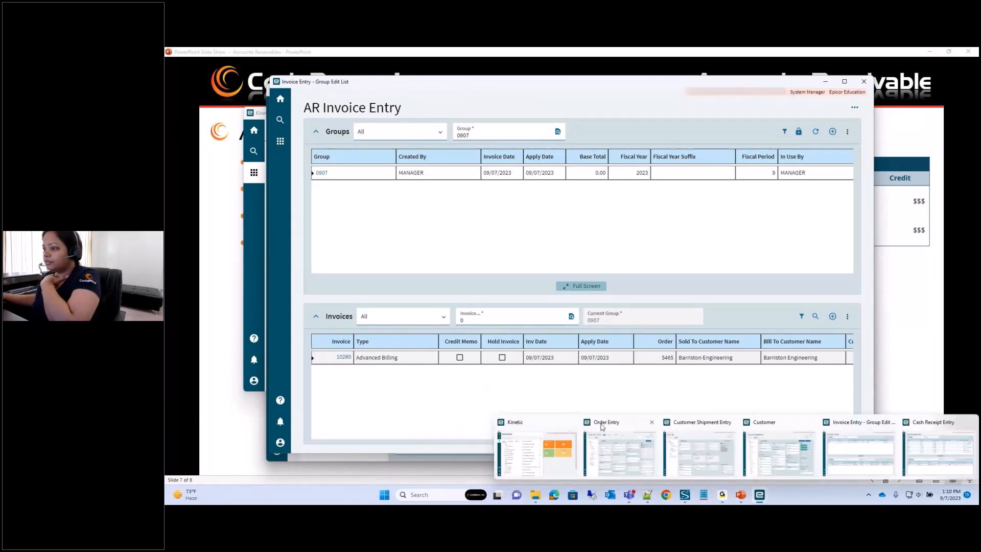
{"action": "left_click", "coordinate": [620, 455]}
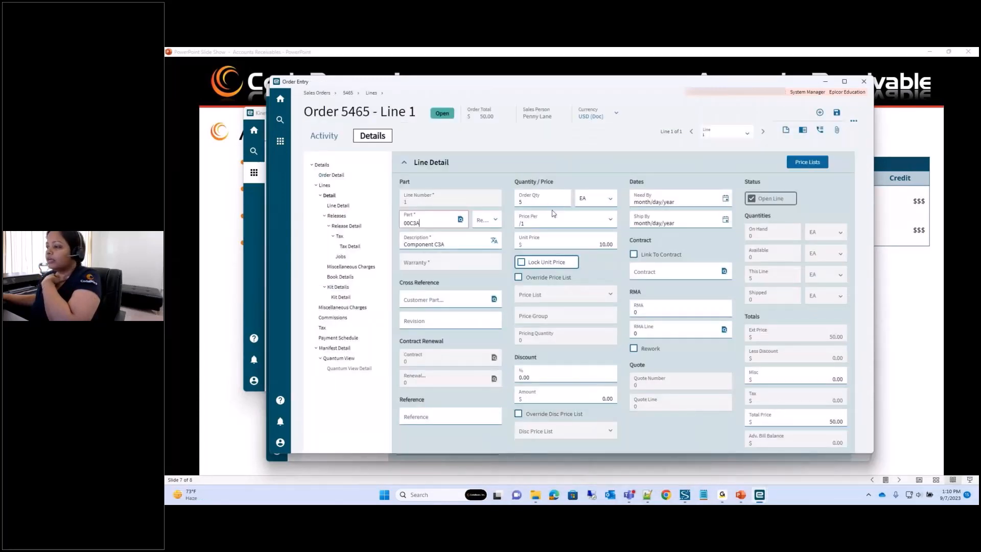
{"action": "mouse_move", "coordinate": [760, 496]}
{"action": "left_click", "coordinate": [721, 449]}
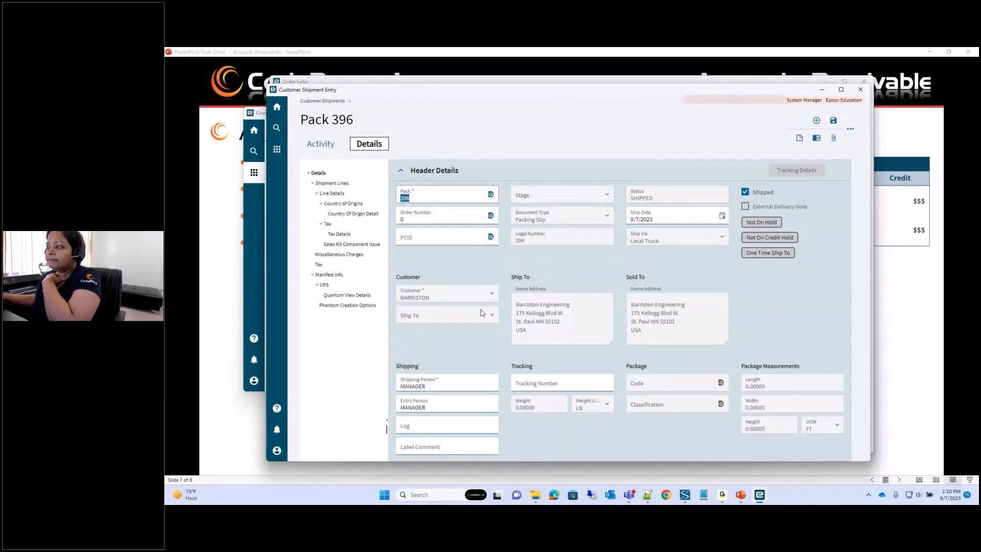
{"action": "scroll", "coordinate": [483, 313], "scroll_direction": "down", "scroll_amount": 3}
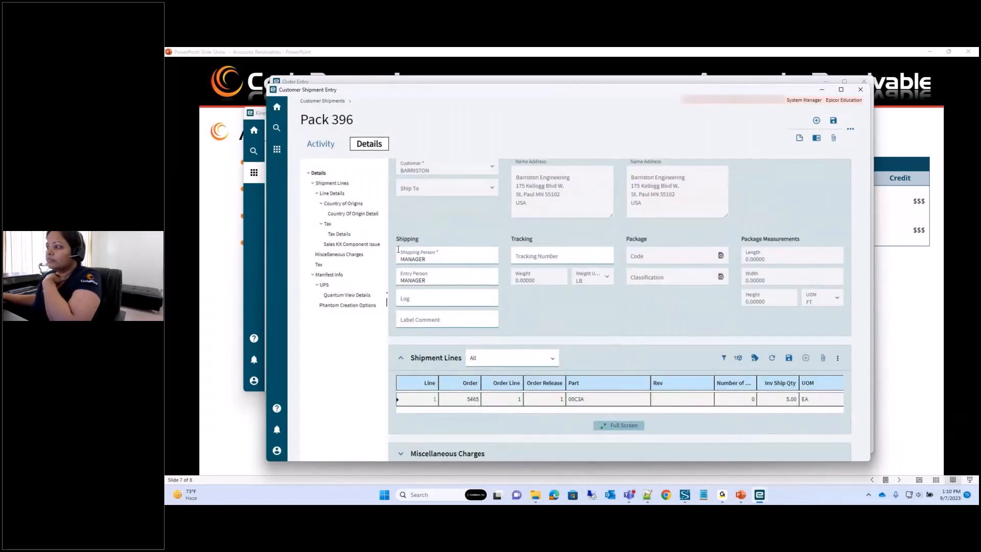
{"action": "left_click", "coordinate": [331, 196]}
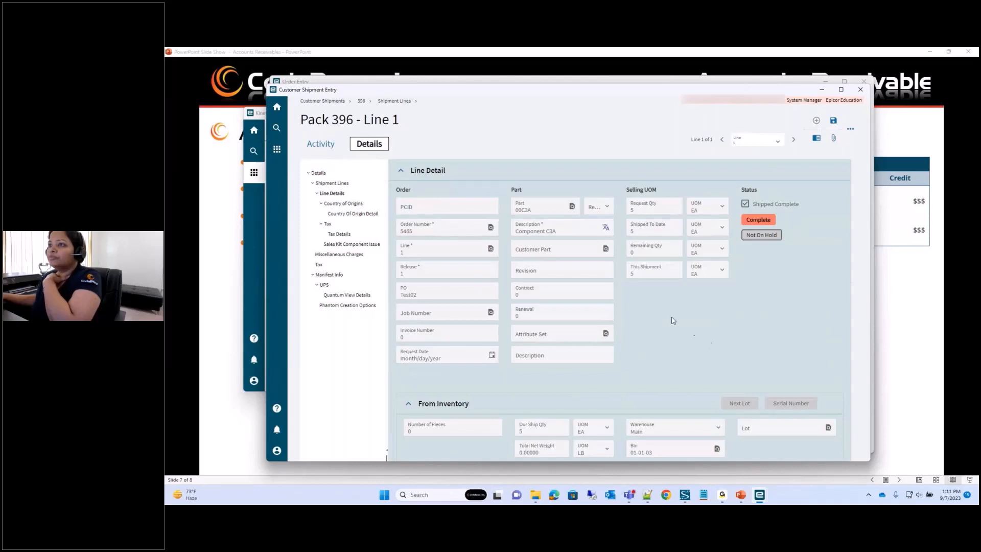
Return to AR Invoice Entry and reopen the advance billing invoice in group 0907.
{"action": "mouse_move", "coordinate": [760, 495]}
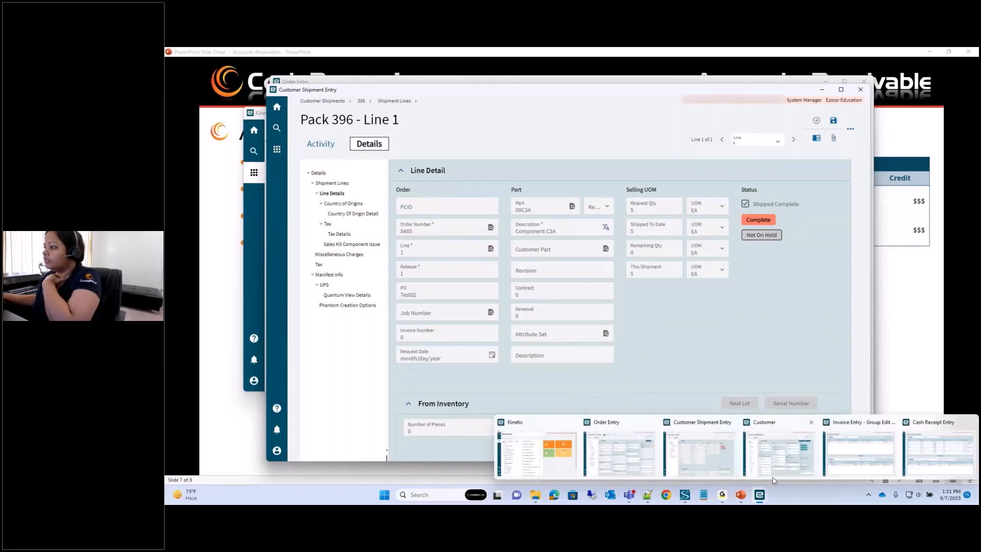
{"action": "left_click", "coordinate": [869, 455]}
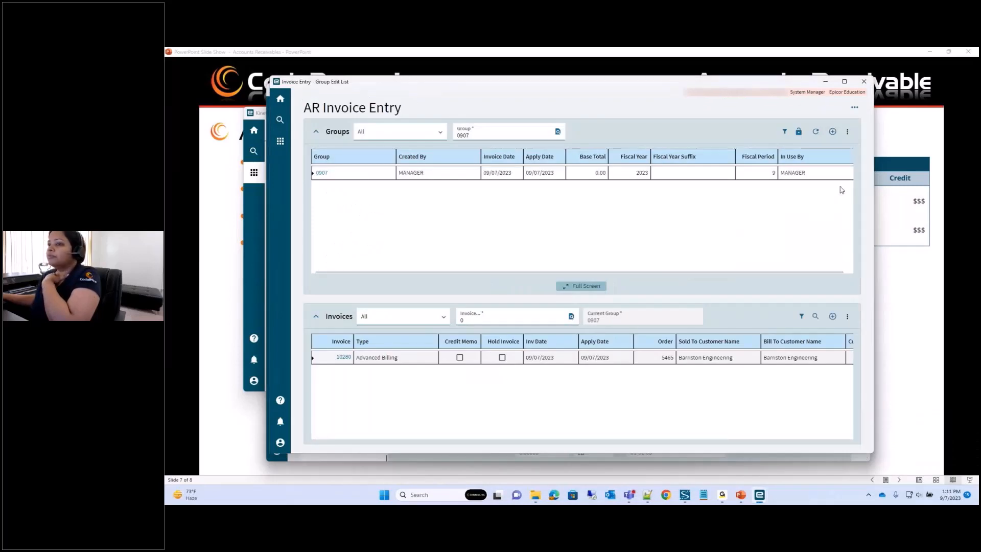
{"action": "left_click", "coordinate": [353, 357]}
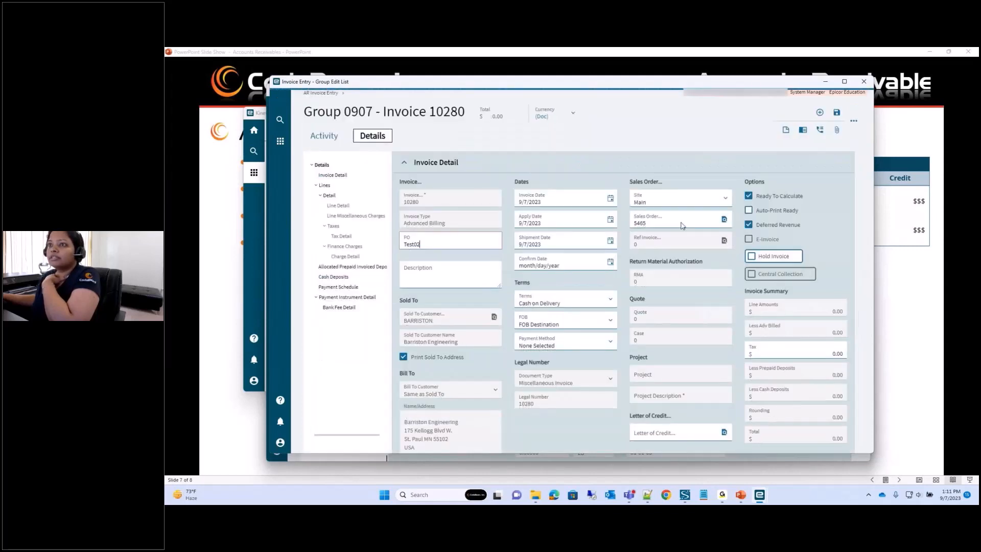
Delete the open advance billing invoice from group 0907 and confirm the deletion.
{"action": "left_click", "coordinate": [853, 121]}
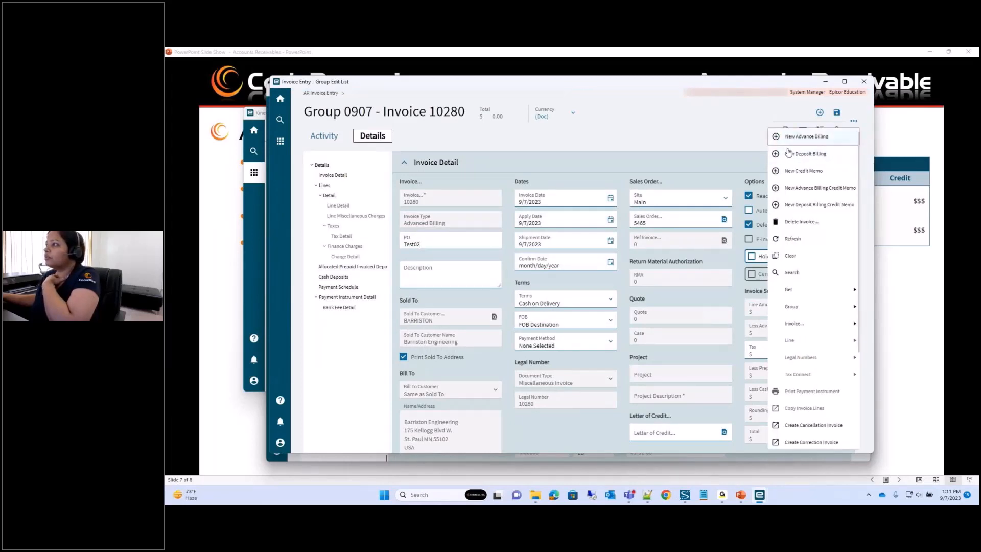
{"action": "left_click", "coordinate": [803, 221]}
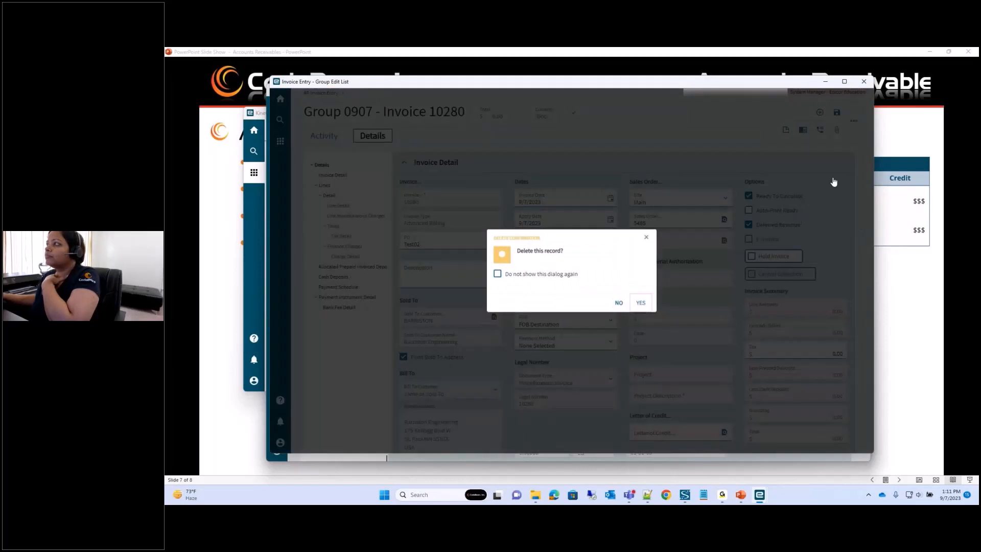
{"action": "key", "text": "Return"}
Create a new deposit billing invoice in the group for the Barriston sales order with PO Test02, save it, and check its summary amounts.
{"action": "left_click", "coordinate": [854, 121]}
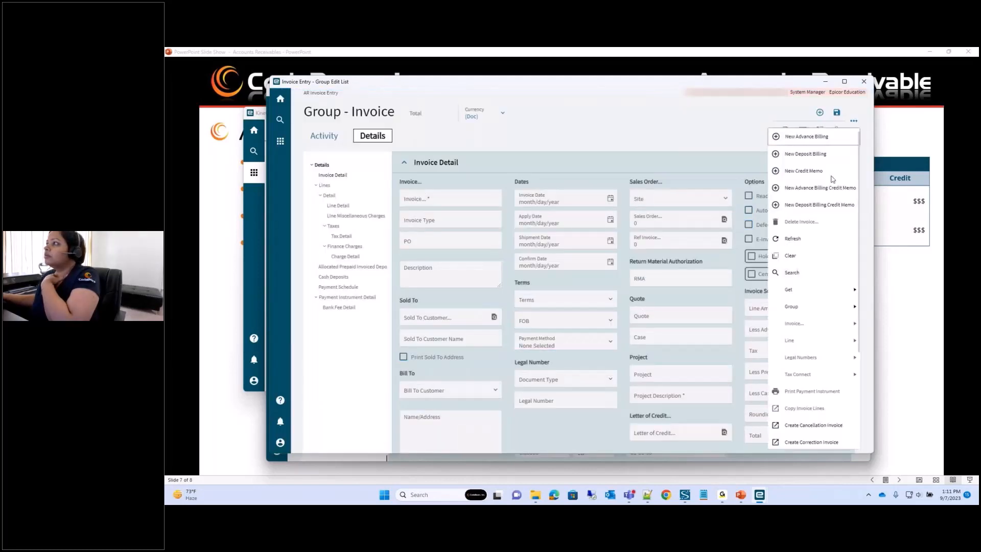
{"action": "left_click", "coordinate": [813, 156]}
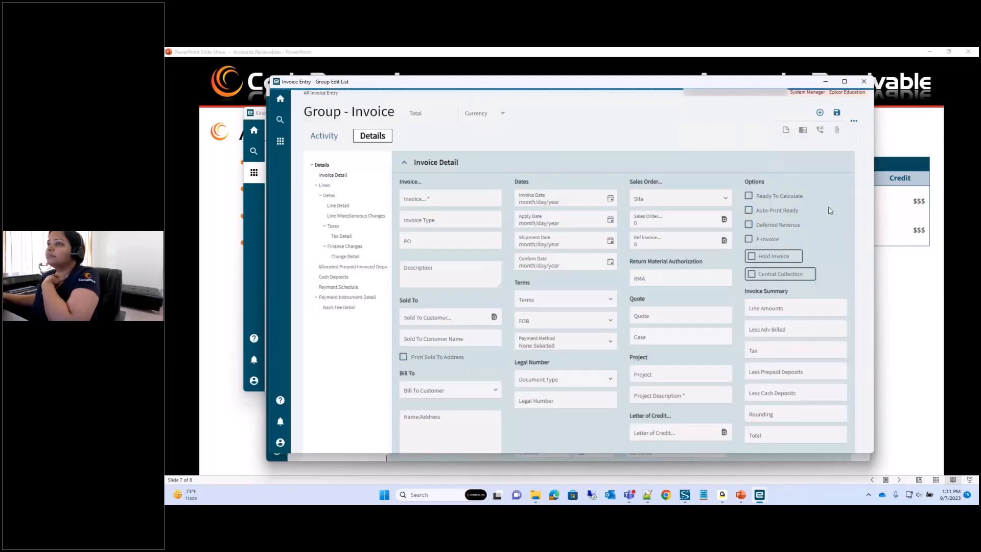
{"action": "left_click", "coordinate": [725, 221]}
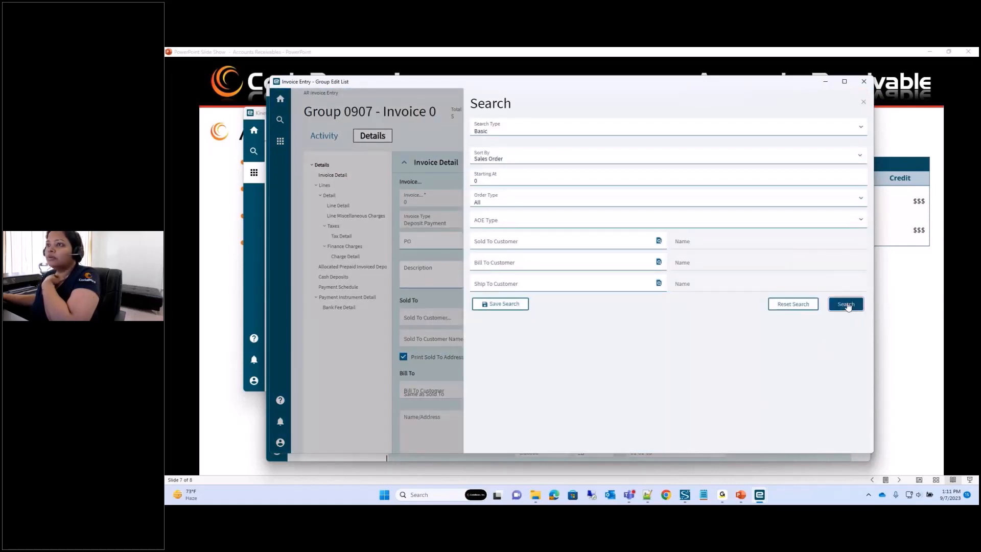
{"action": "left_click", "coordinate": [844, 303]}
{"action": "left_click", "coordinate": [485, 206]}
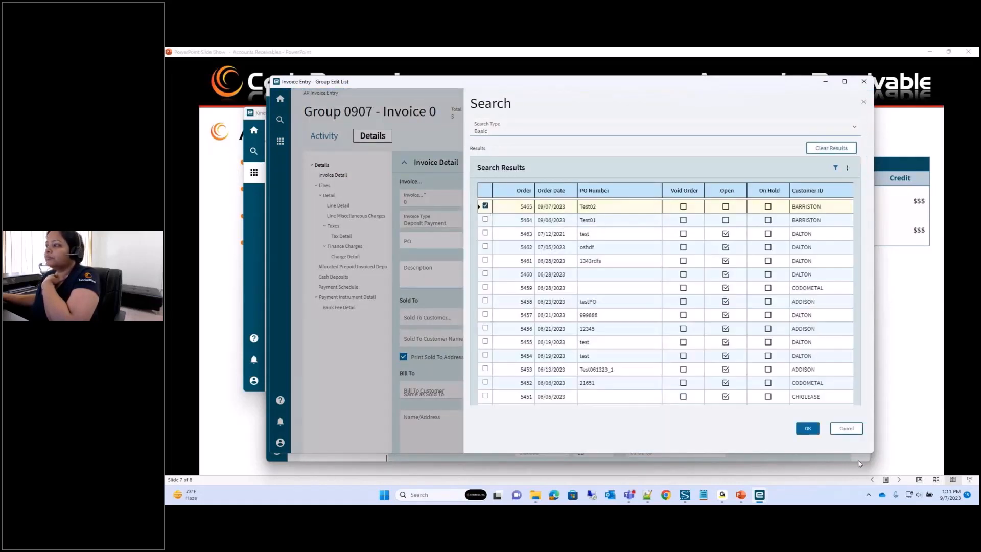
{"action": "left_click", "coordinate": [808, 428]}
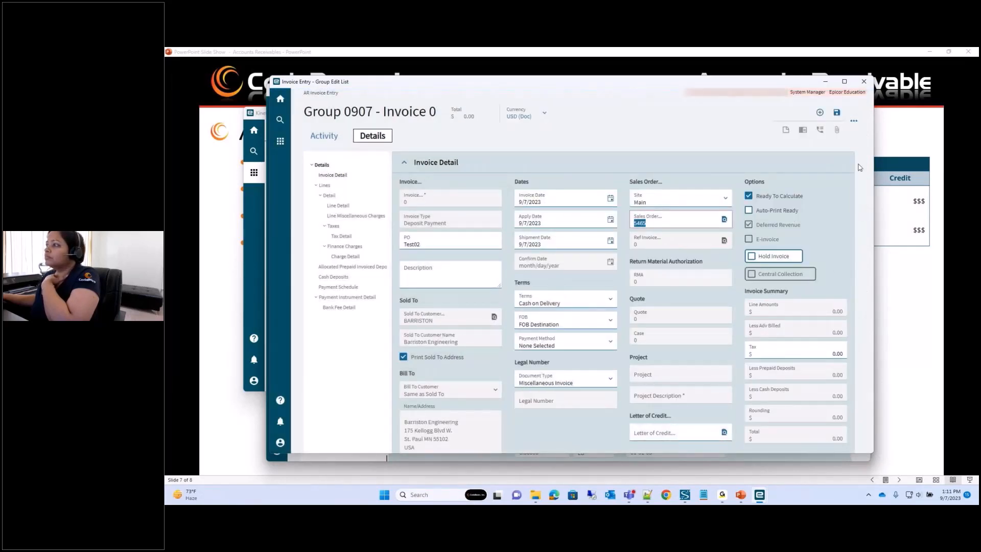
{"action": "left_click", "coordinate": [837, 113]}
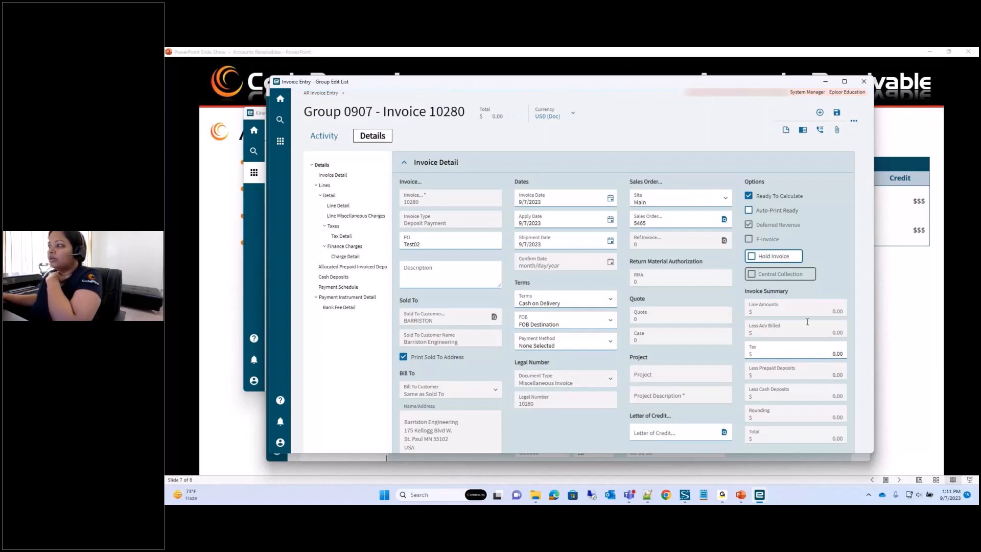
{"action": "mouse_move", "coordinate": [759, 500]}
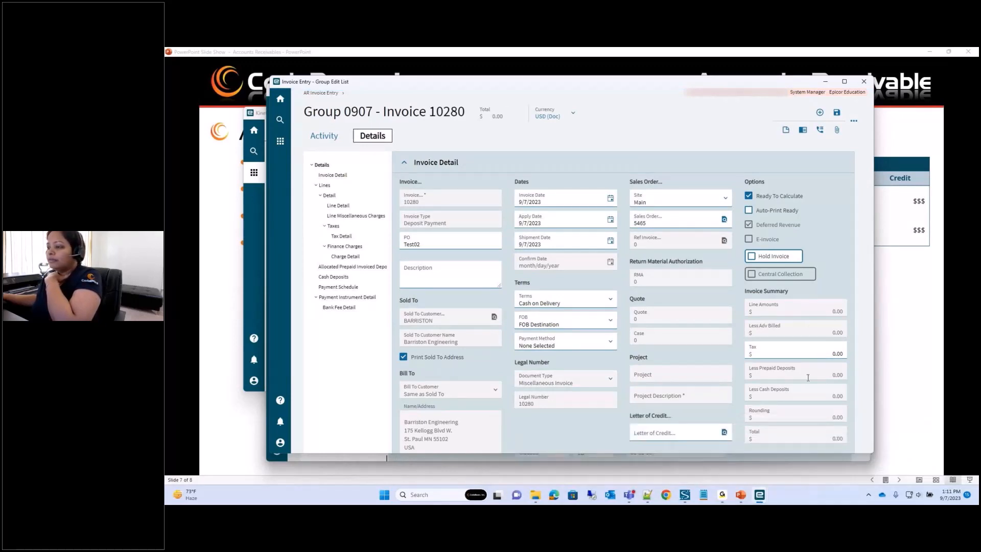
{"action": "scroll", "coordinate": [818, 396], "scroll_direction": "down", "scroll_amount": 3}
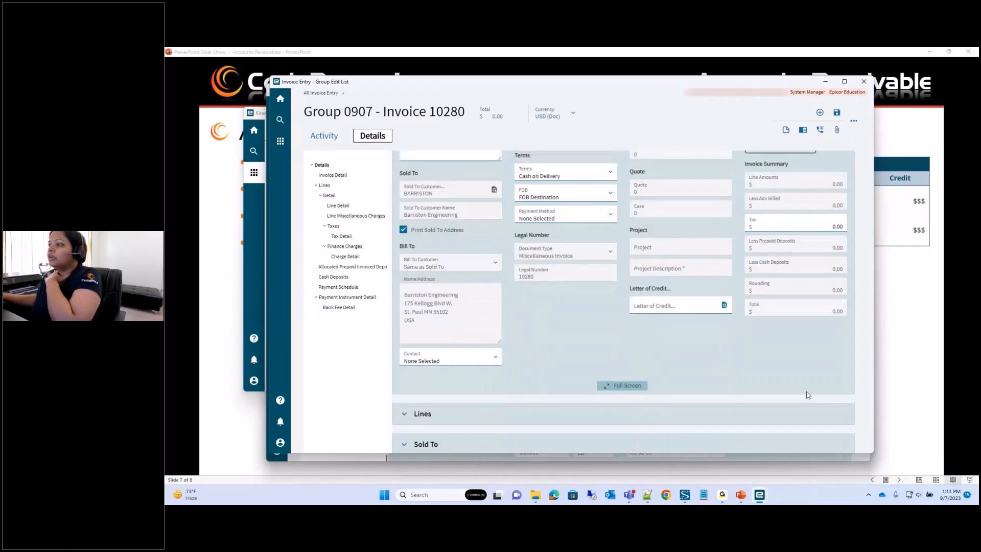
{"action": "scroll", "coordinate": [807, 396], "scroll_direction": "up", "scroll_amount": 3}
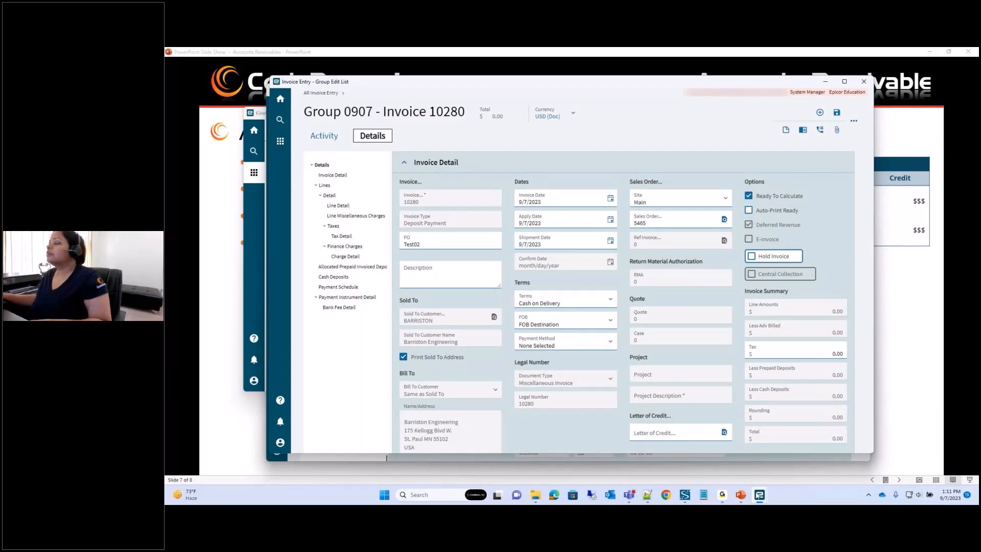
Start Get Shipments for the invoice group and limit it to the customer Barriston Engineering.
{"action": "left_click", "coordinate": [854, 121]}
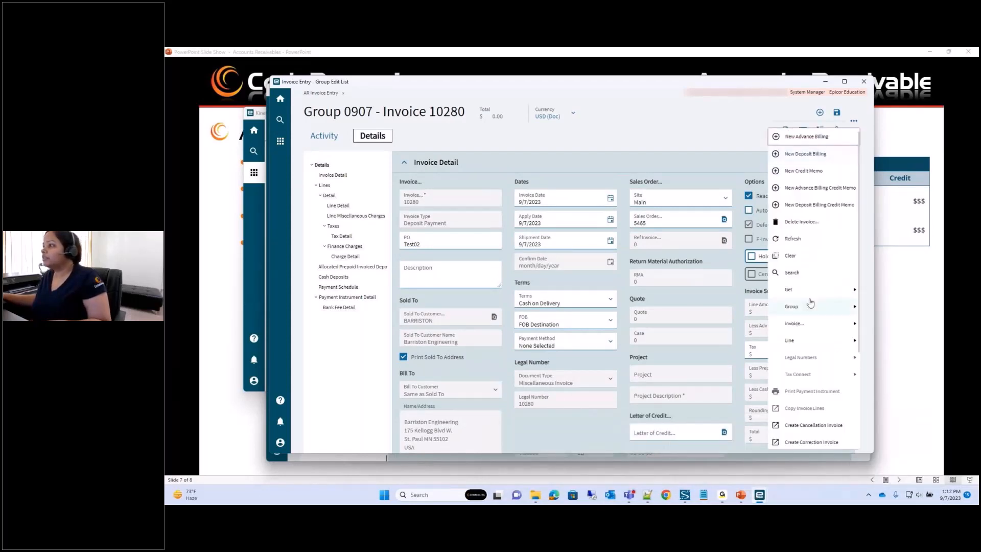
{"action": "mouse_move", "coordinate": [807, 289]}
{"action": "left_click", "coordinate": [760, 289]}
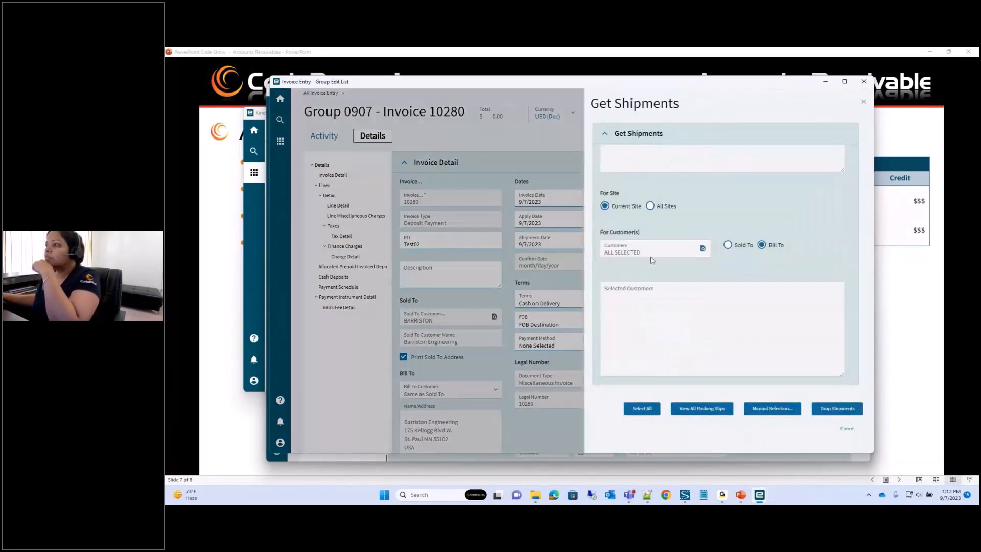
{"action": "left_click", "coordinate": [702, 248]}
{"action": "left_click", "coordinate": [846, 261]}
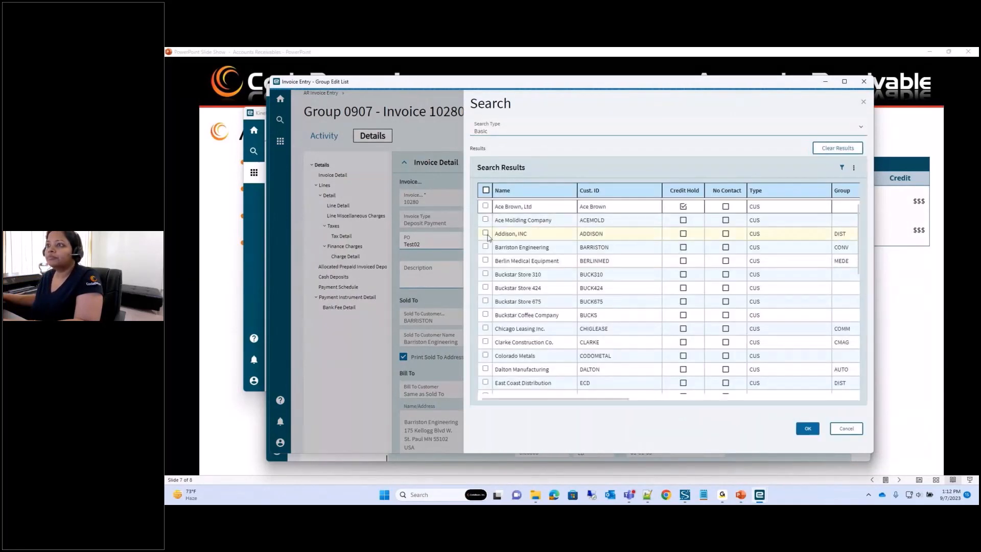
{"action": "left_click", "coordinate": [486, 246]}
{"action": "left_click", "coordinate": [808, 429]}
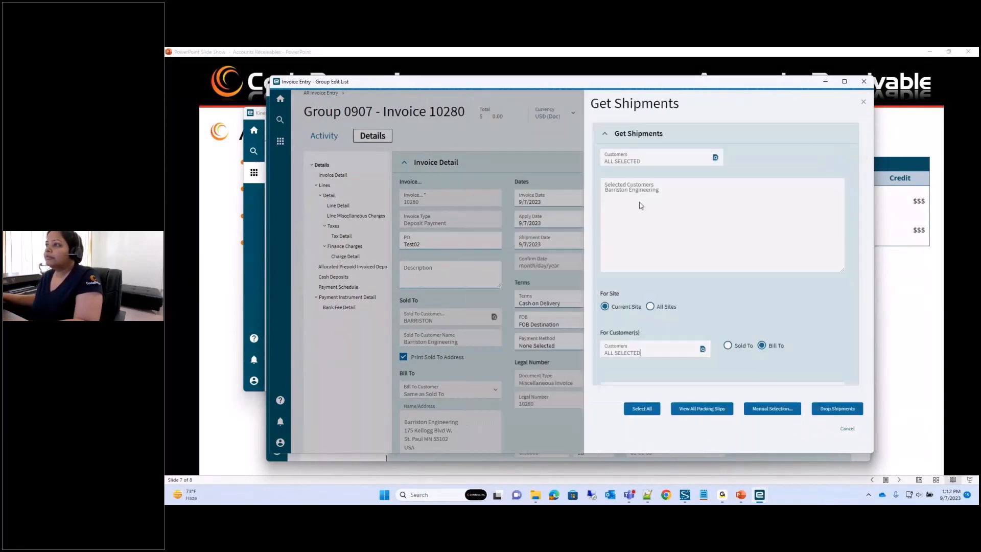
{"action": "scroll", "coordinate": [694, 352], "scroll_direction": "down", "scroll_amount": 2}
View all packing slips, select the uninvoiced one with PO Test02, and generate the shipment invoice from it.
{"action": "left_click", "coordinate": [705, 409]}
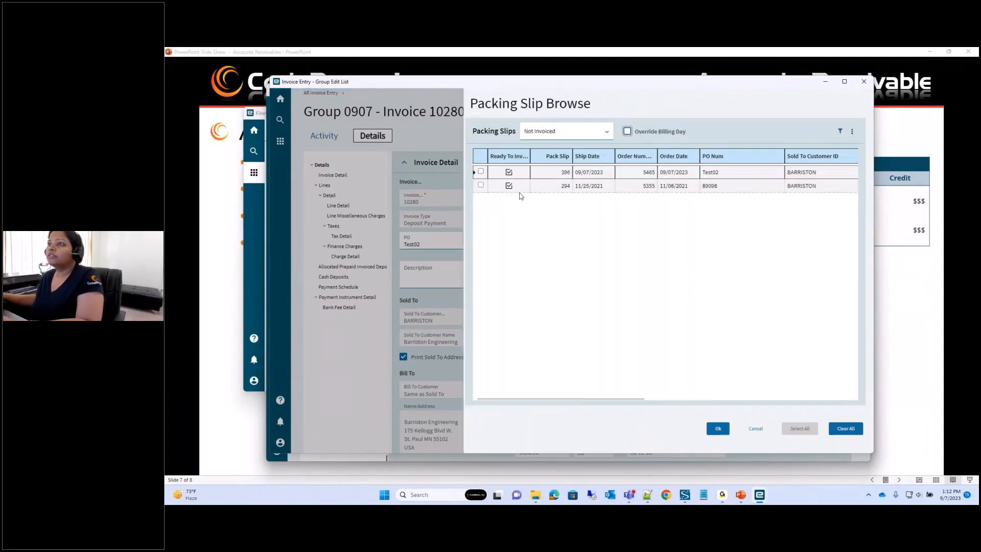
{"action": "left_click", "coordinate": [480, 172]}
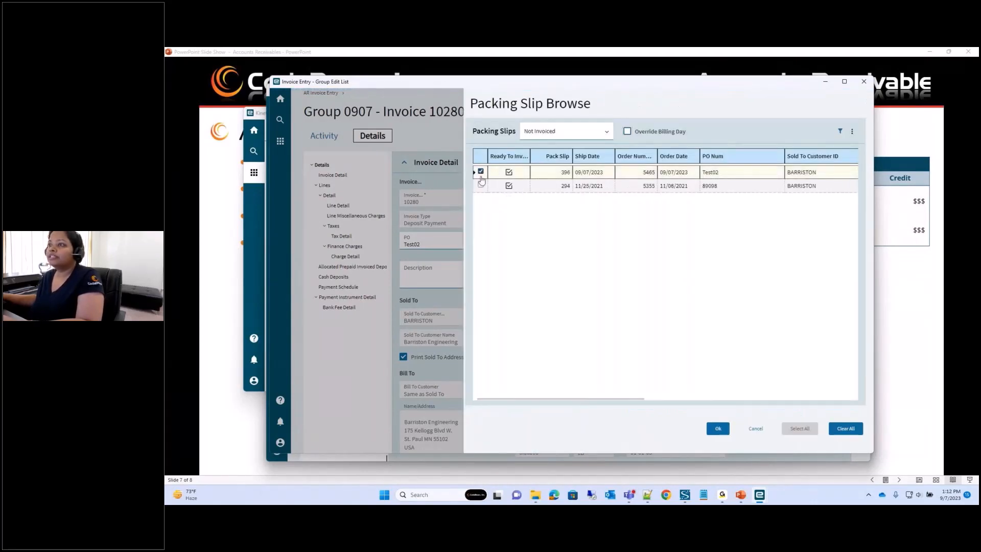
{"action": "left_click", "coordinate": [718, 429]}
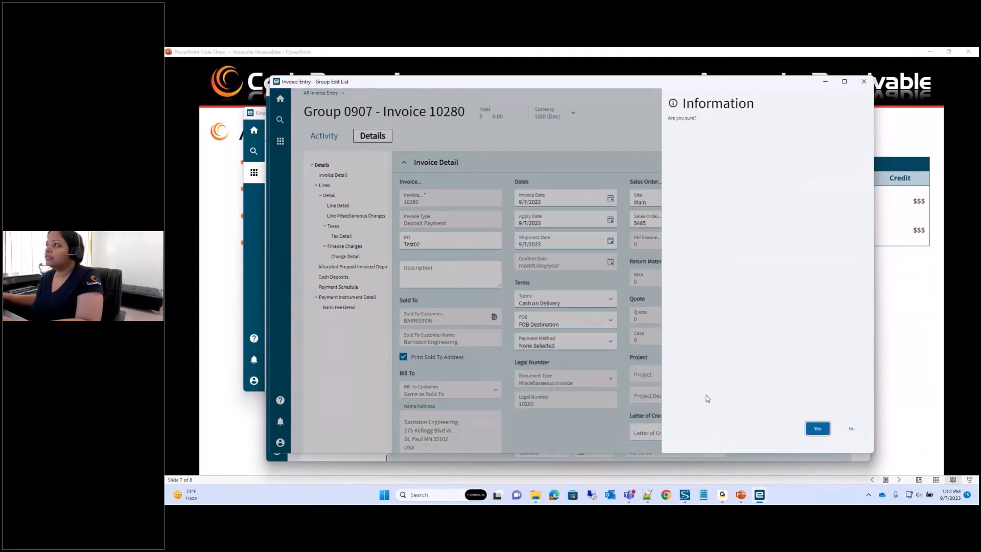
{"action": "left_click", "coordinate": [816, 429]}
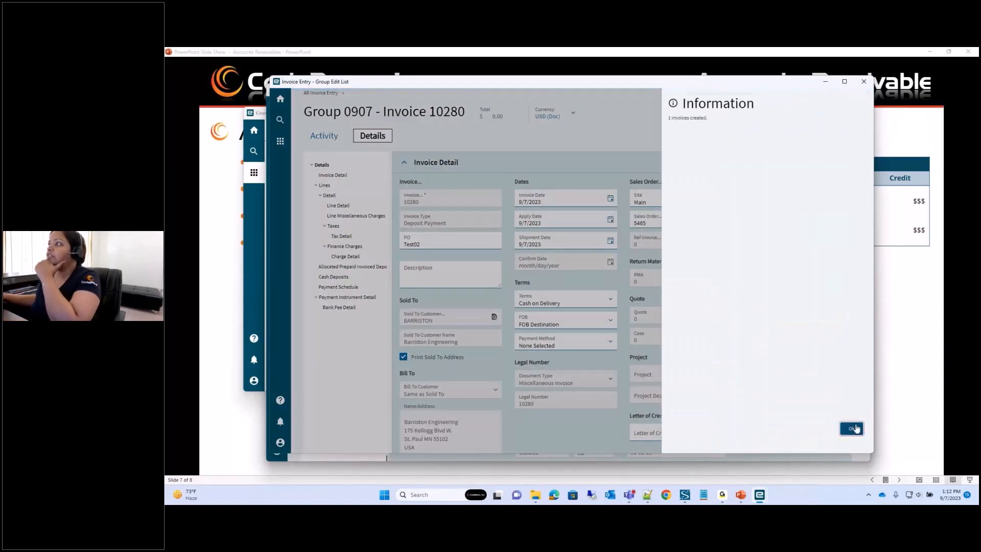
{"action": "left_click", "coordinate": [850, 427]}
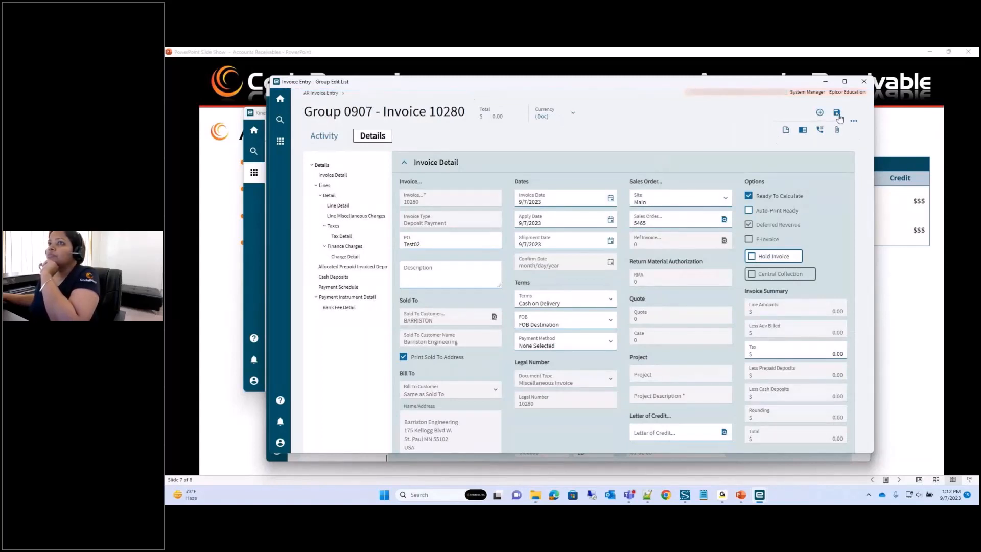
Return to the AR Invoice Entry group list, run a print preview of group 0907's Edit List, and close the report form.
{"action": "left_click", "coordinate": [322, 93]}
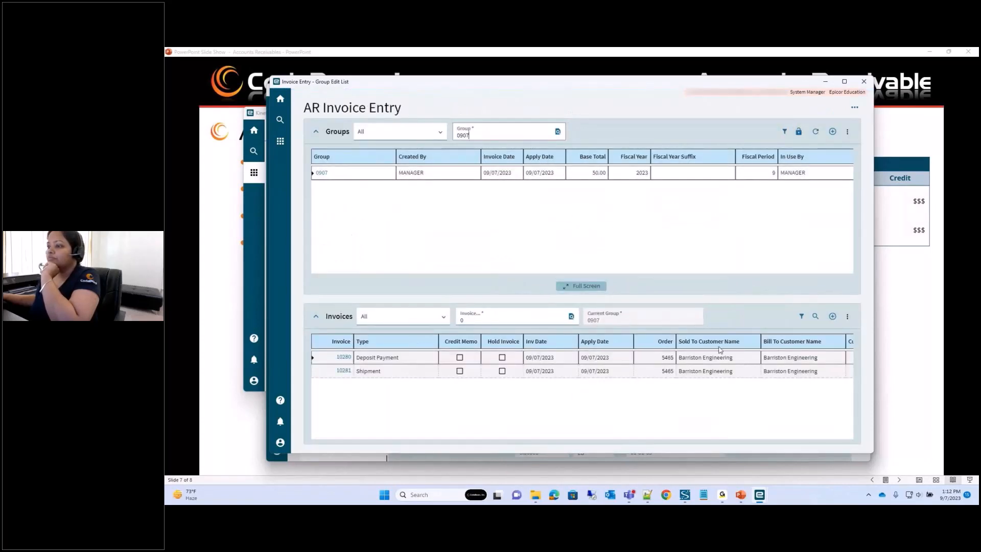
{"action": "left_click", "coordinate": [855, 110]}
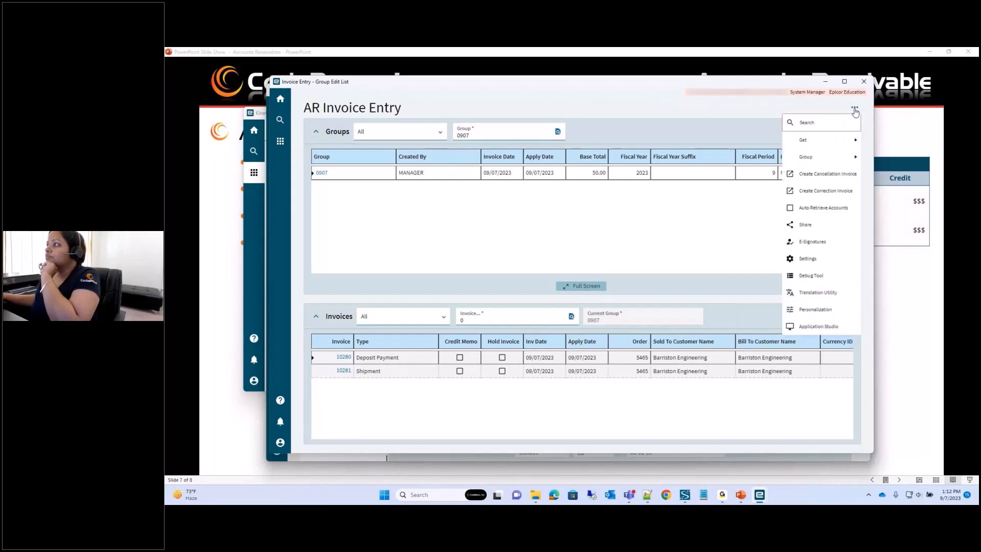
{"action": "left_click", "coordinate": [818, 156]}
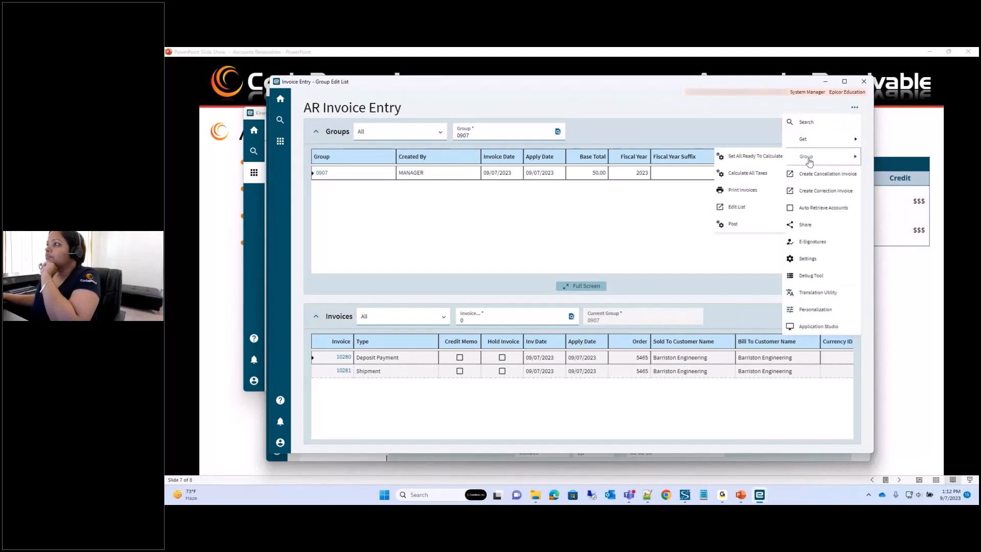
{"action": "left_click", "coordinate": [739, 207]}
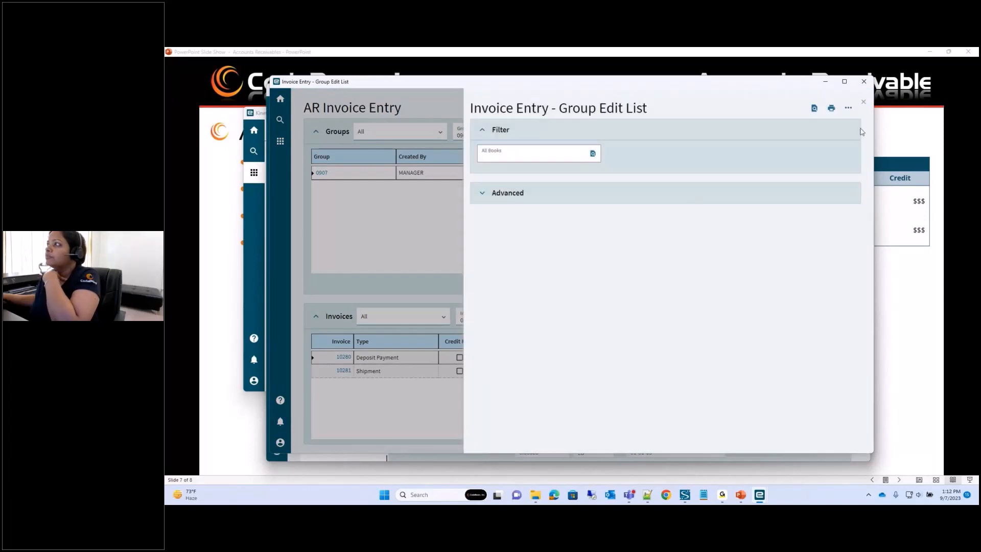
{"action": "left_click", "coordinate": [814, 109]}
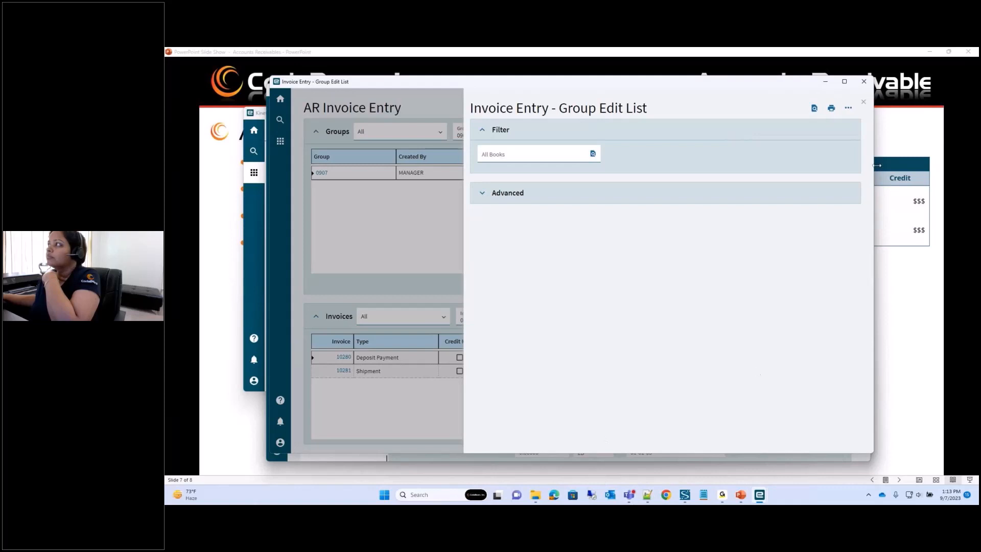
{"action": "left_click", "coordinate": [865, 104]}
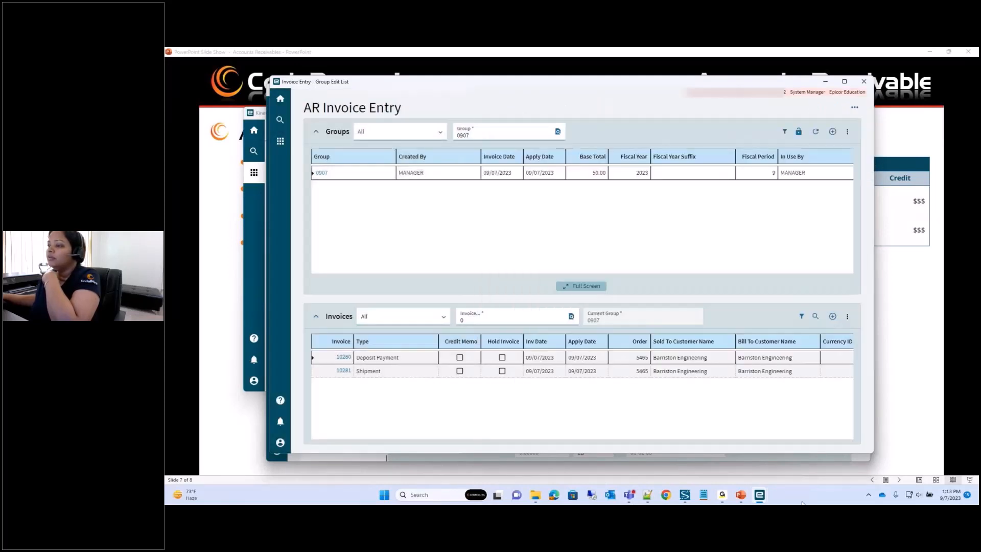
Open the System Monitor and examine the task log of the latest AR Invoice Edit List run in the task history.
{"action": "mouse_move", "coordinate": [647, 494]}
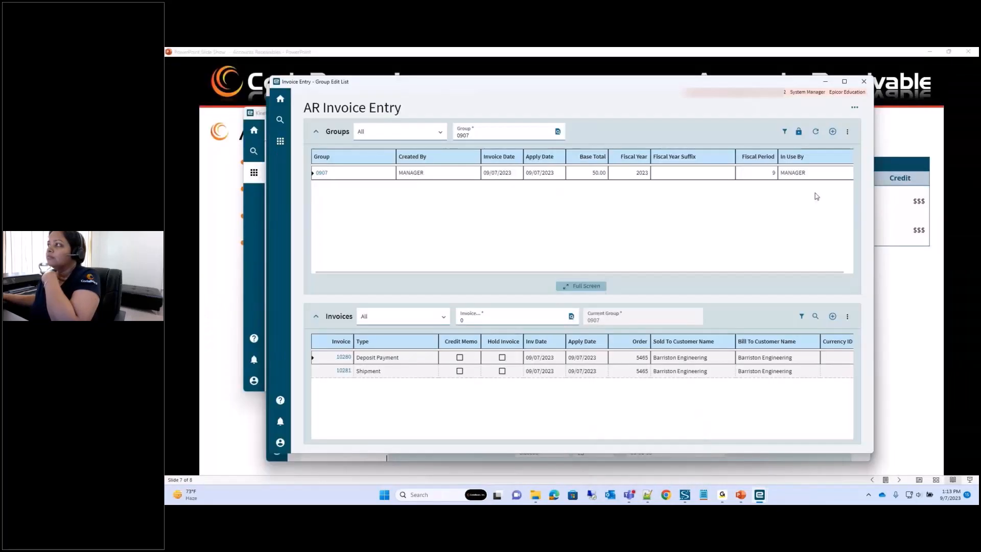
{"action": "left_click", "coordinate": [855, 109]}
{"action": "left_click", "coordinate": [813, 157]}
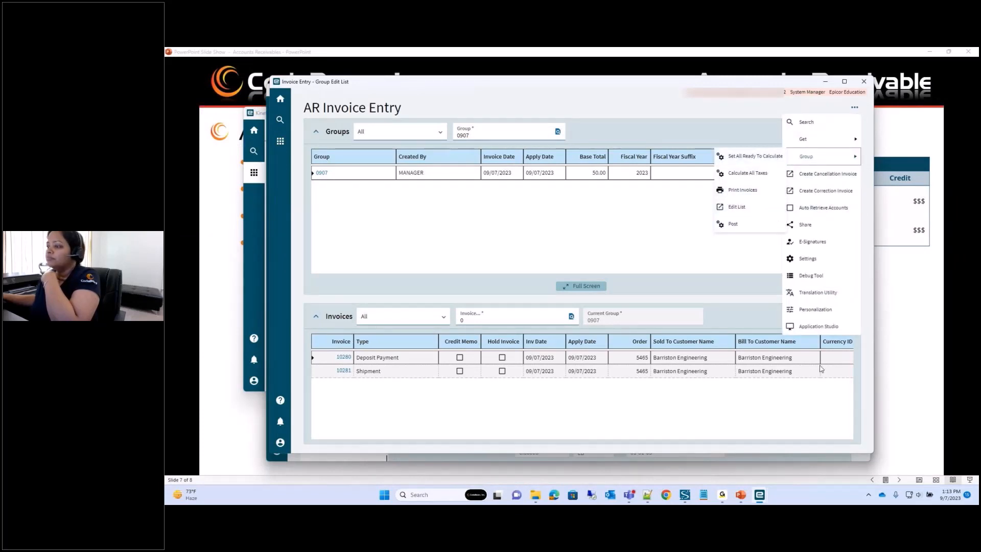
{"action": "left_click", "coordinate": [872, 498]}
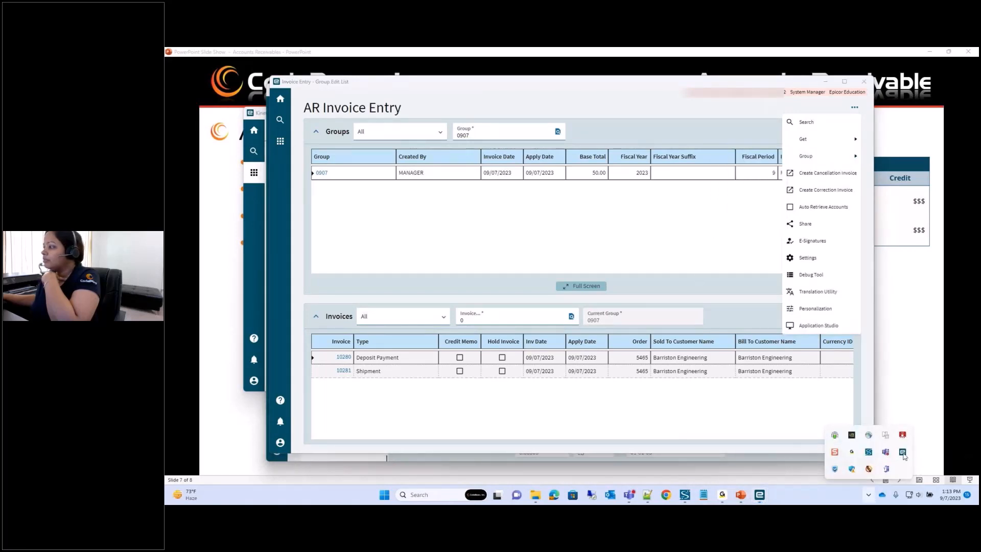
{"action": "double_click", "coordinate": [903, 452]}
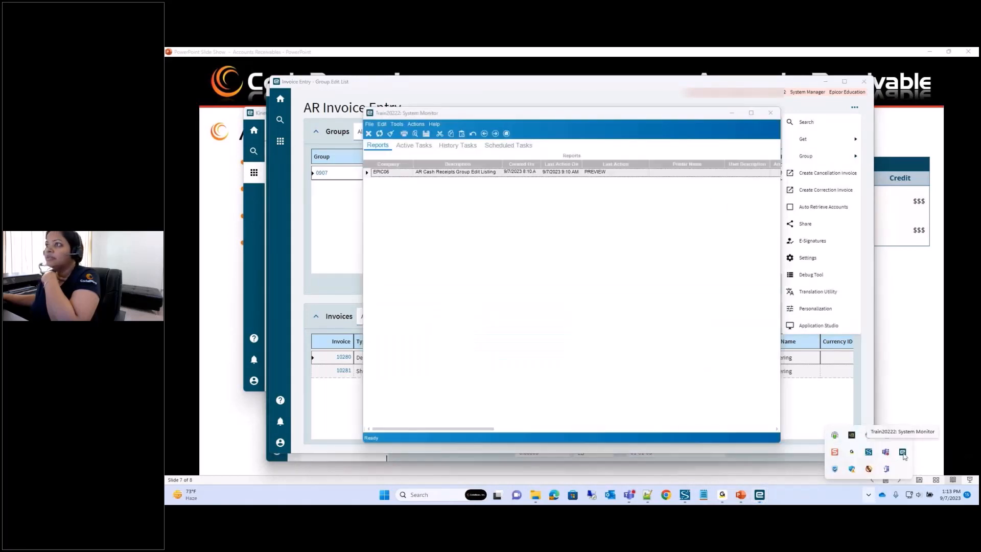
{"action": "left_click", "coordinate": [415, 145]}
{"action": "left_click", "coordinate": [458, 146]}
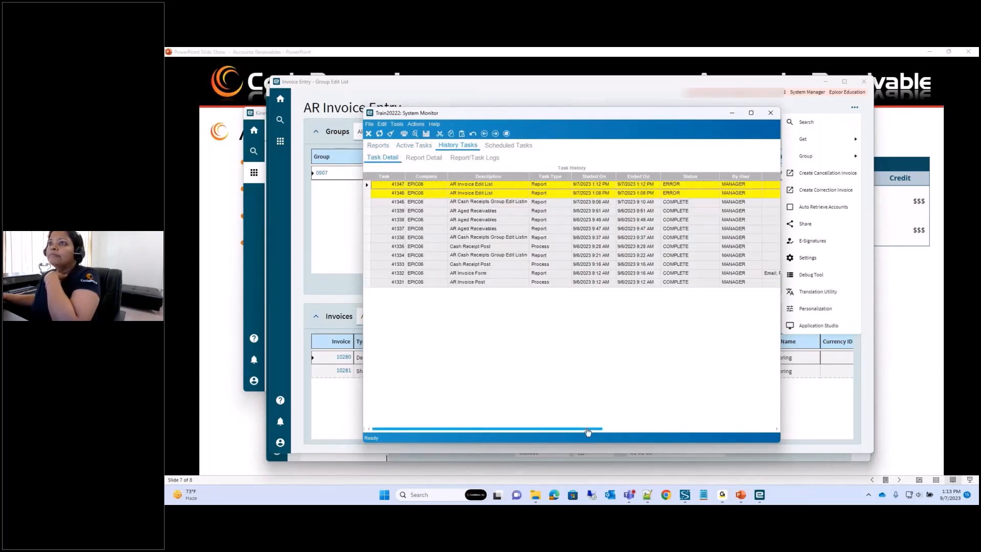
{"action": "left_click_drag", "start_coordinate": [587, 431], "coordinate": [720, 431]}
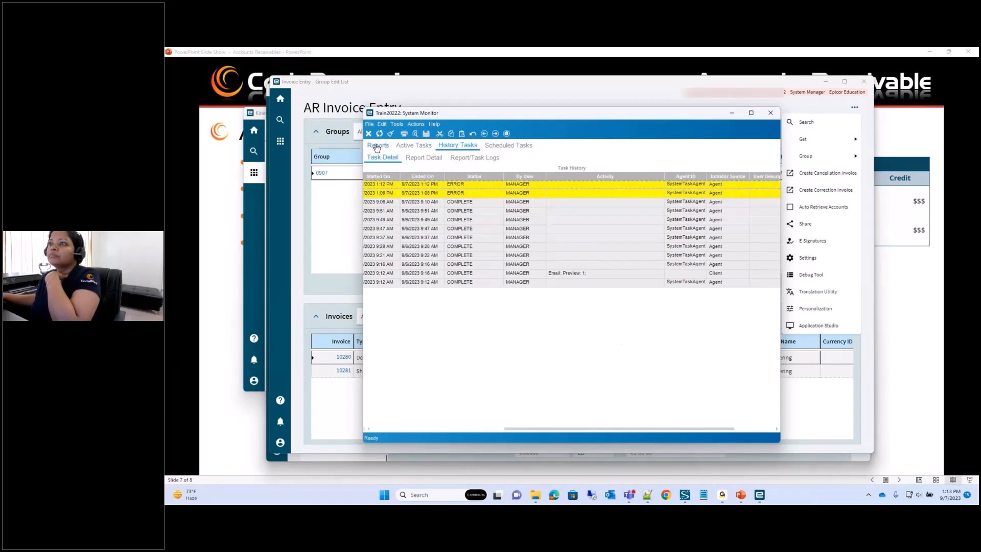
{"action": "double_click", "coordinate": [404, 184]}
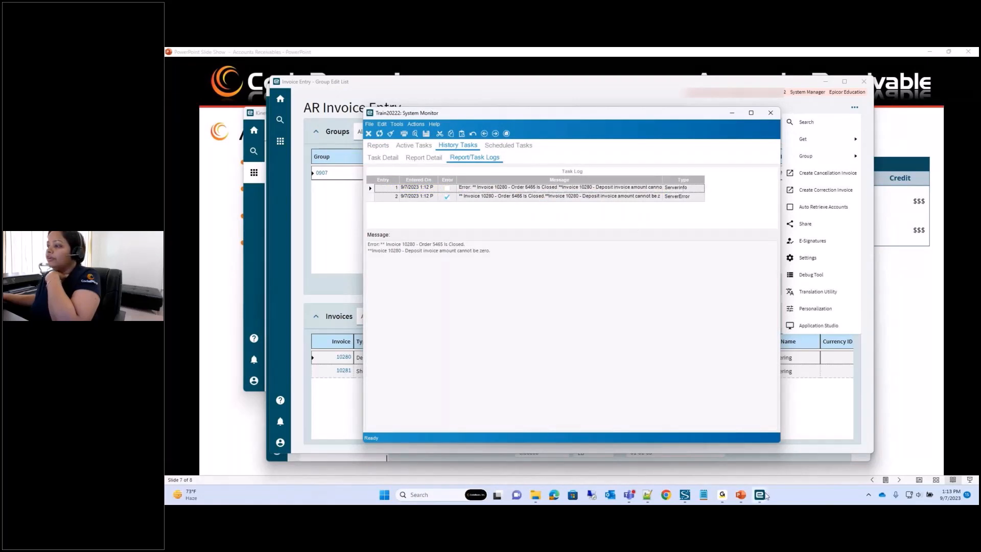
Switch to Order Entry to check the status and totals of the sales order's line 1, and minimize its window.
{"action": "left_click", "coordinate": [760, 494]}
{"action": "left_click", "coordinate": [633, 449]}
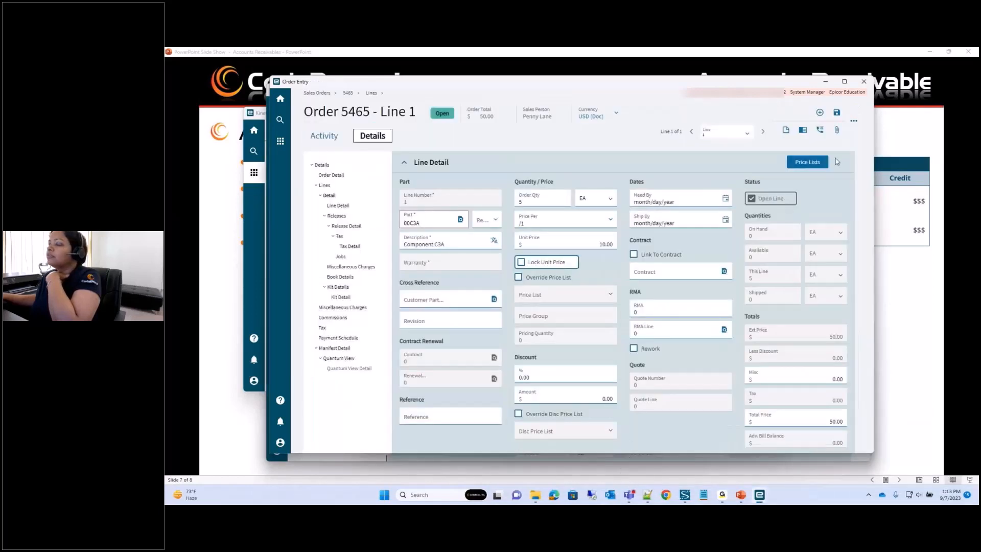
{"action": "left_click", "coordinate": [824, 84]}
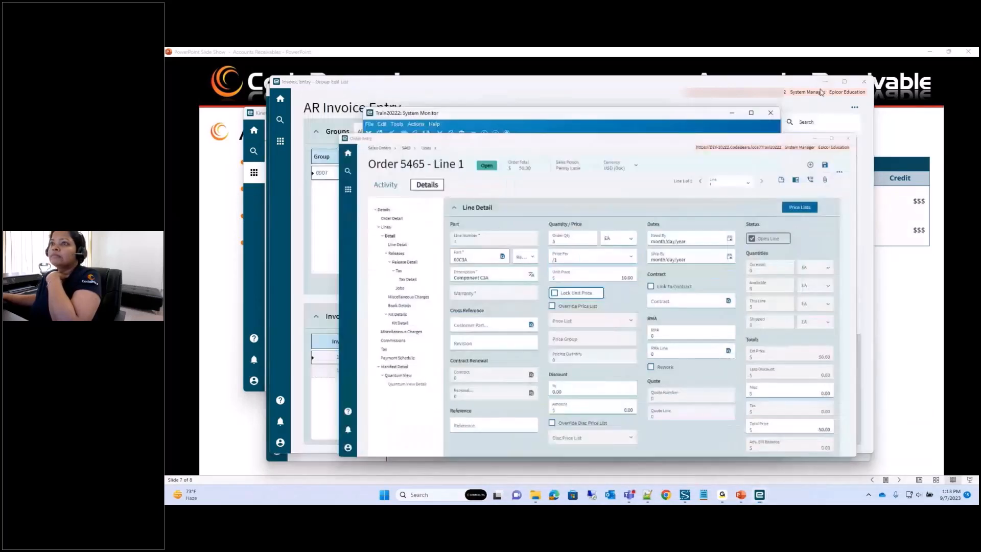
Open the Deposit Payment invoice in AR Invoice Entry group 0907, delete its record, and return to the group list.
{"action": "left_click", "coordinate": [515, 405]}
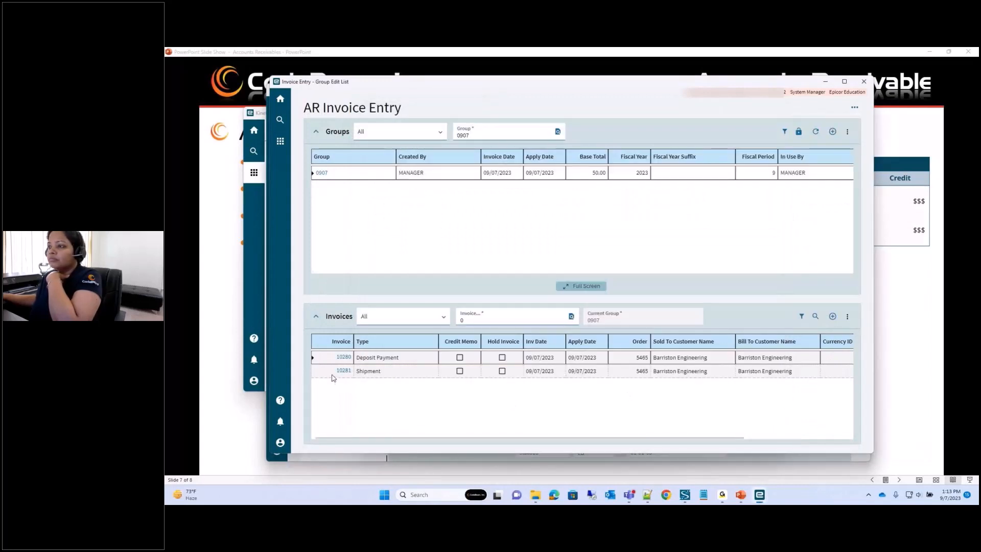
{"action": "left_click", "coordinate": [343, 357]}
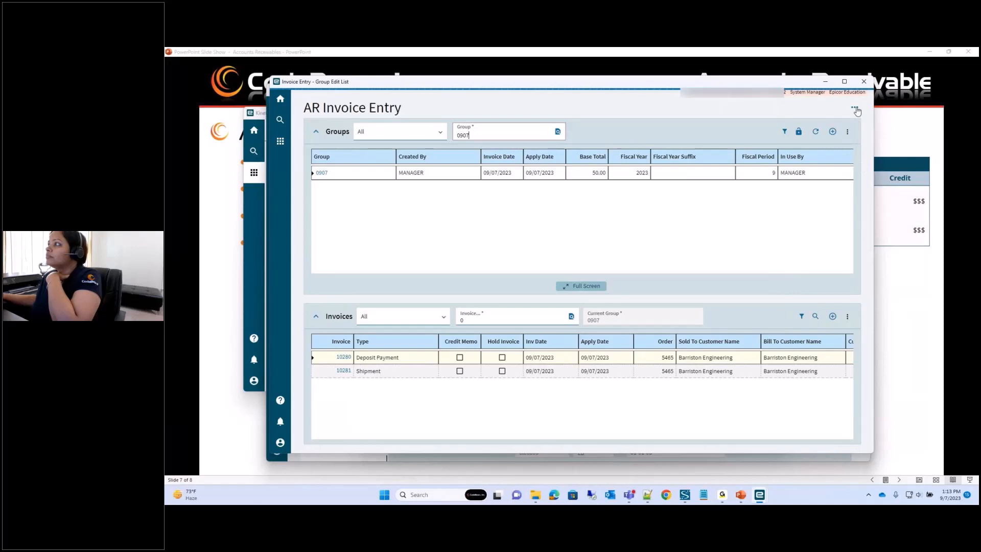
{"action": "left_click", "coordinate": [344, 357]}
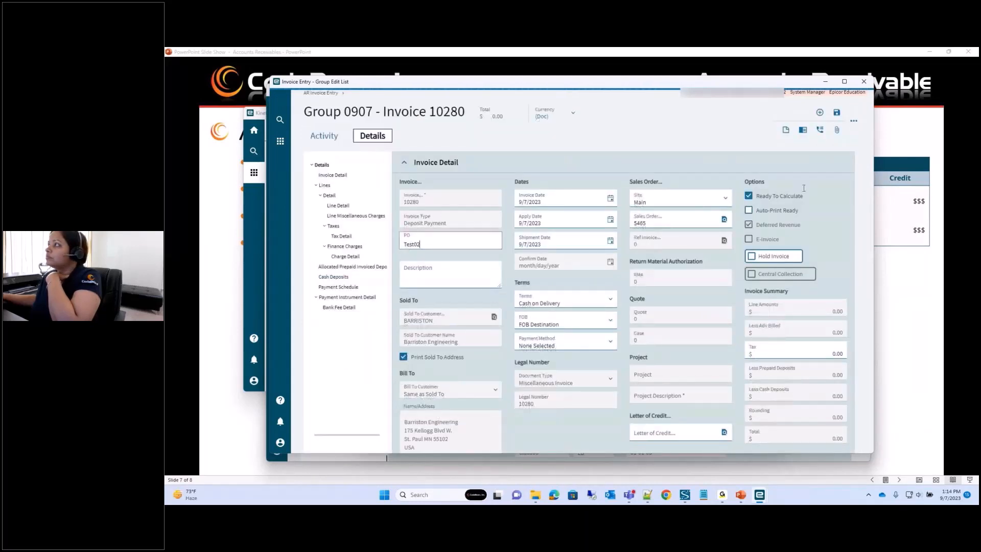
{"action": "left_click", "coordinate": [853, 121]}
{"action": "left_click", "coordinate": [797, 221]}
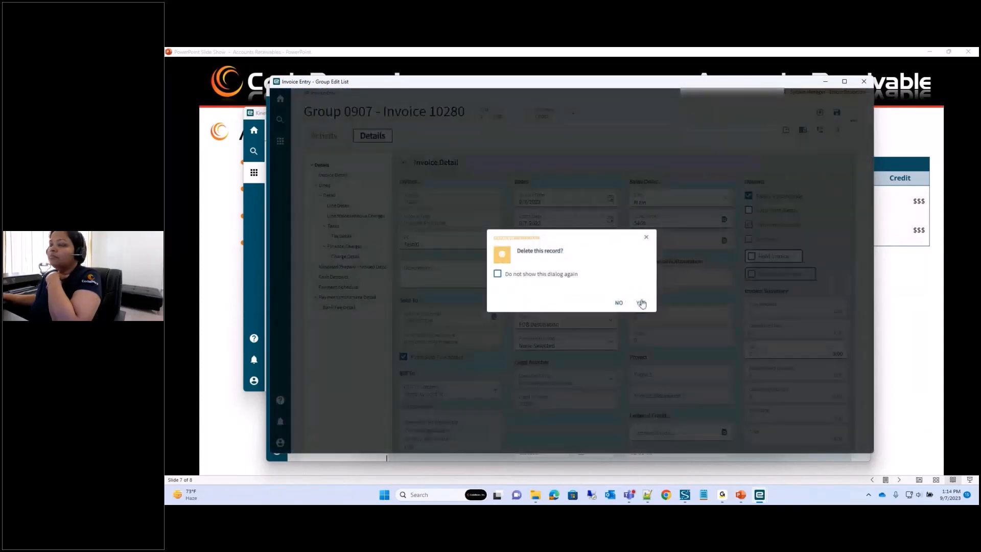
{"action": "left_click", "coordinate": [642, 304]}
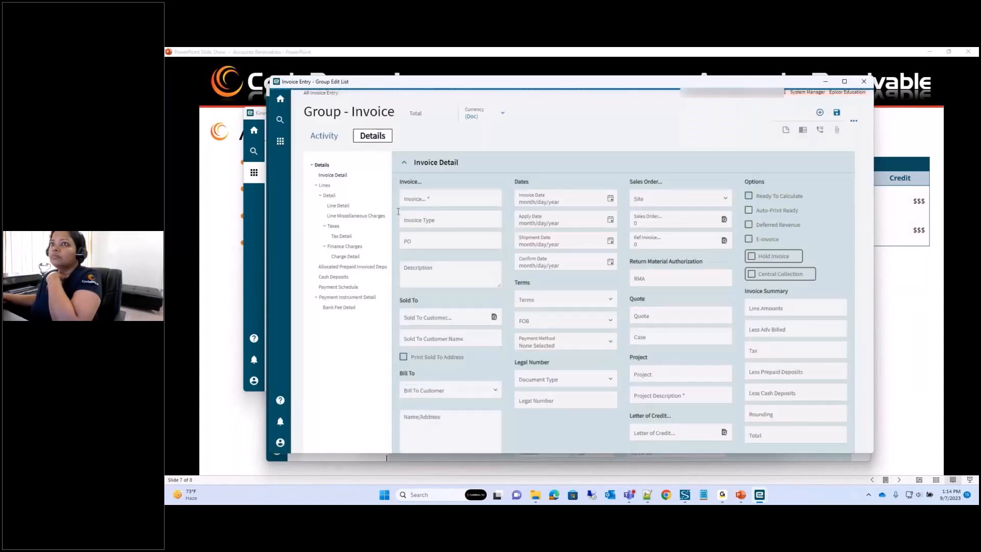
{"action": "left_click", "coordinate": [319, 95]}
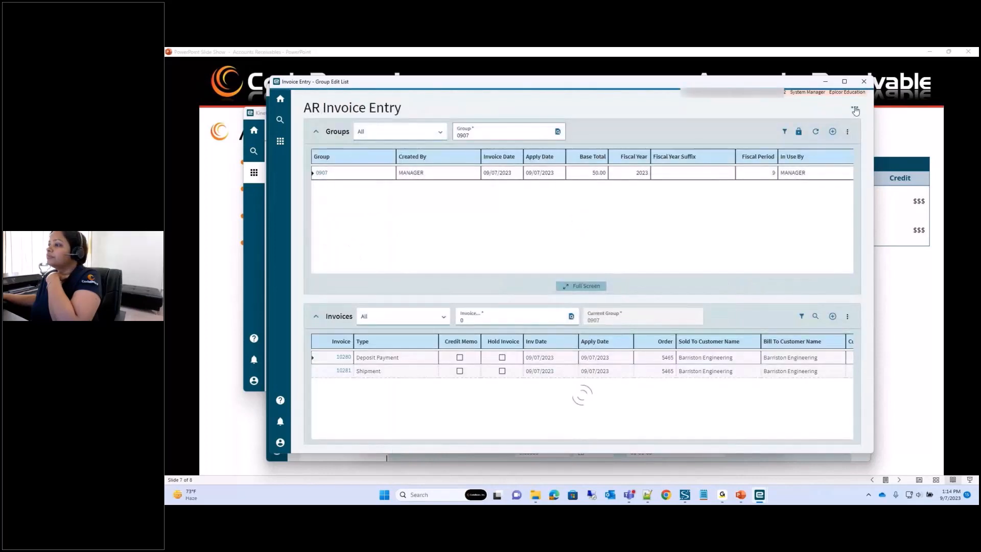
Run the Group Edit List preview for group 0907, close the report form, examine the AR Invoice Edit List PDF and close it.
{"action": "left_click", "coordinate": [854, 107]}
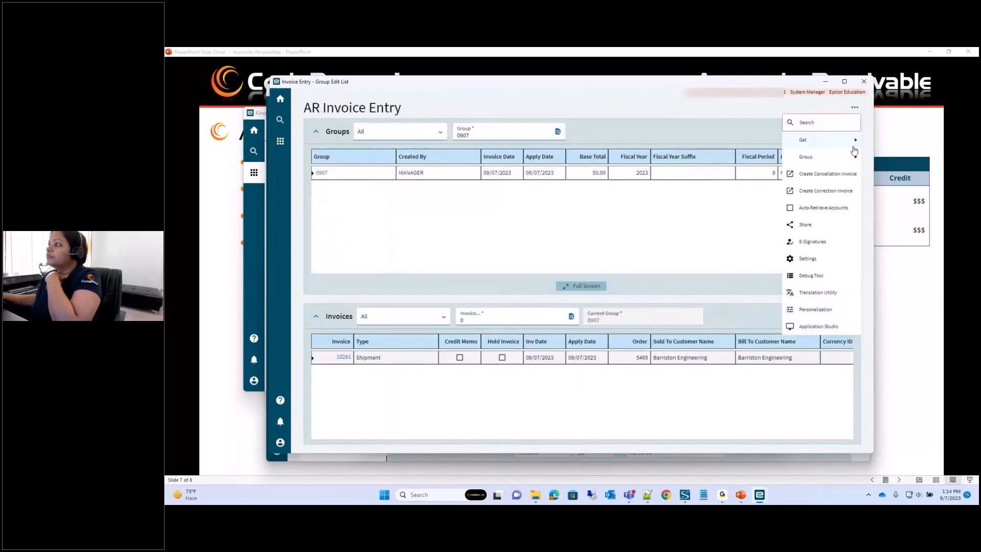
{"action": "left_click", "coordinate": [817, 174]}
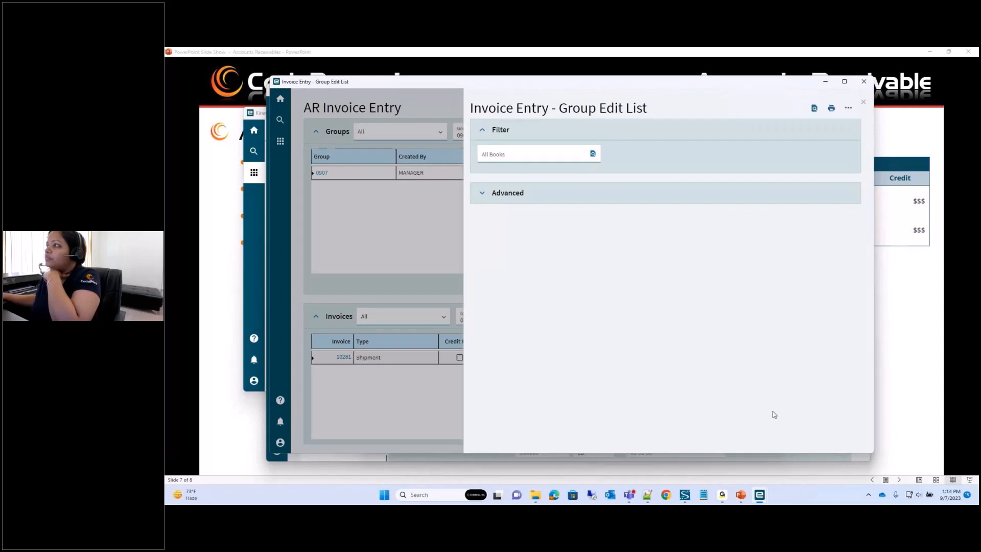
{"action": "left_click", "coordinate": [864, 104]}
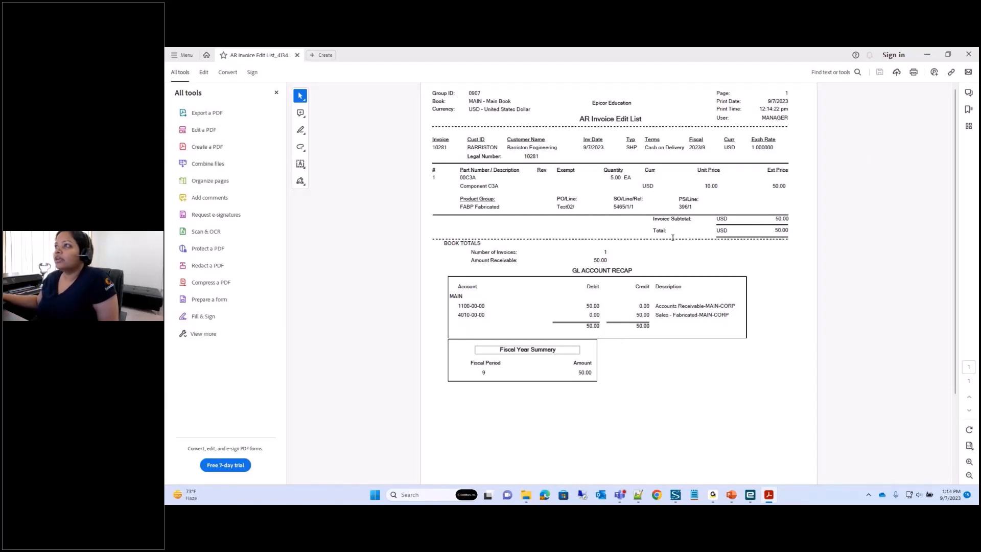
{"action": "left_click", "coordinate": [969, 53]}
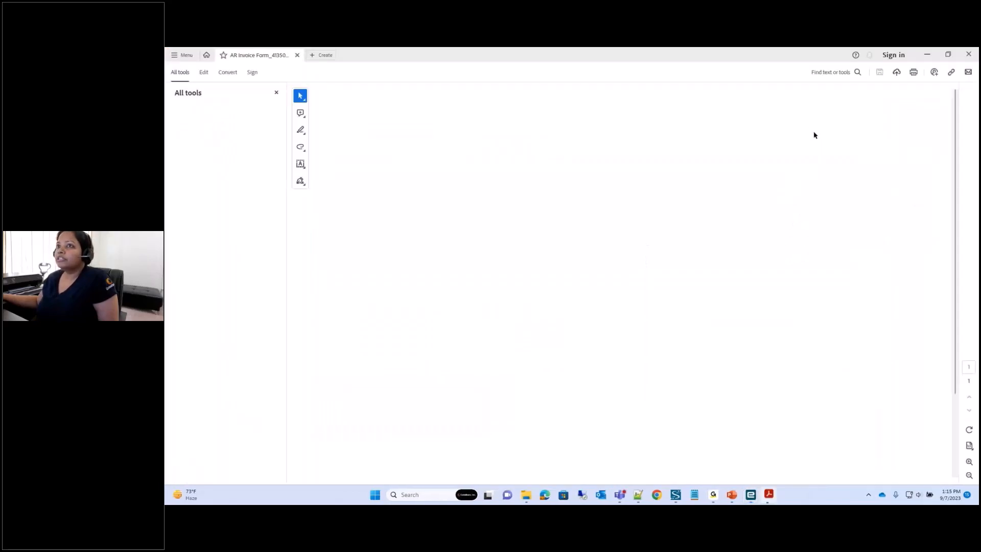
Switch to AR Invoice Entry, refresh the groups list to check which invoice groups are still open, and minimize the window.
{"action": "mouse_move", "coordinate": [756, 493]}
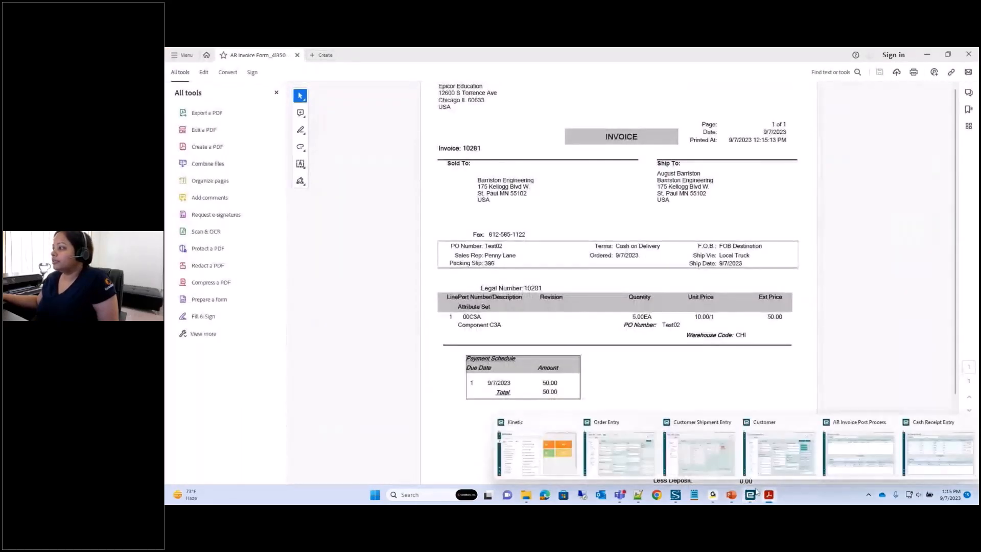
{"action": "left_click", "coordinate": [860, 452]}
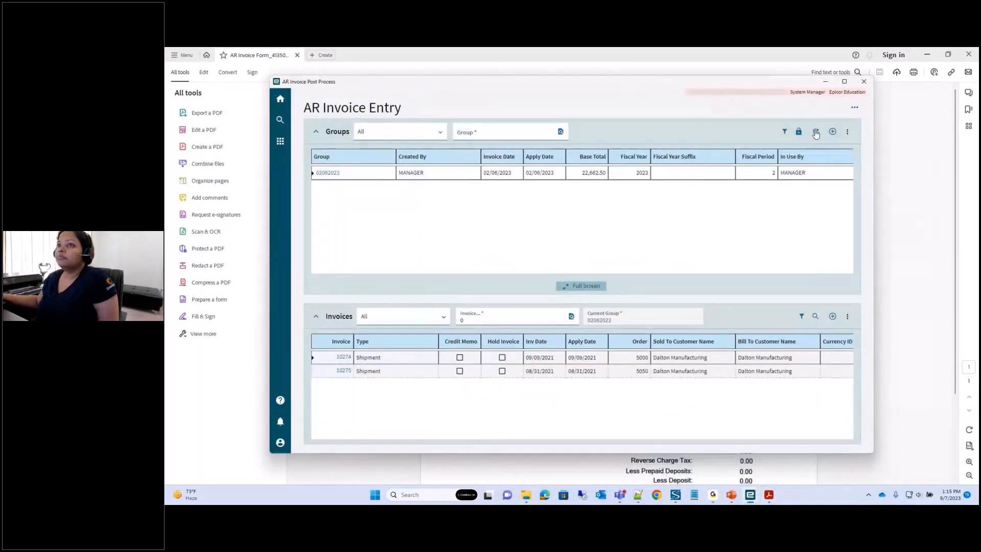
{"action": "left_click", "coordinate": [816, 132]}
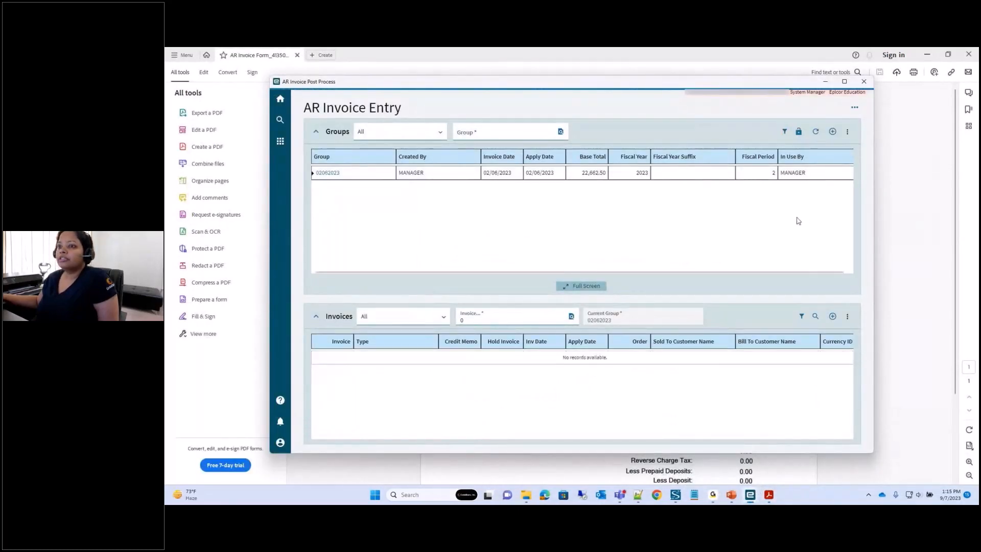
{"action": "left_click", "coordinate": [827, 82]}
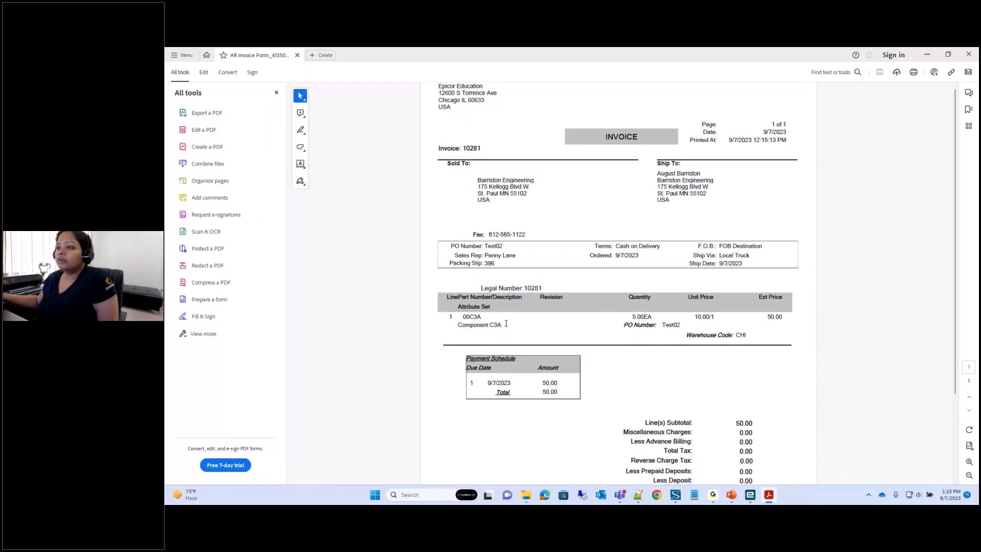
Examine the AR Invoice Form PDF down to its totals, and minimize the PDF viewer and the System Monitor.
{"action": "scroll", "coordinate": [559, 320], "scroll_direction": "down", "scroll_amount": 3}
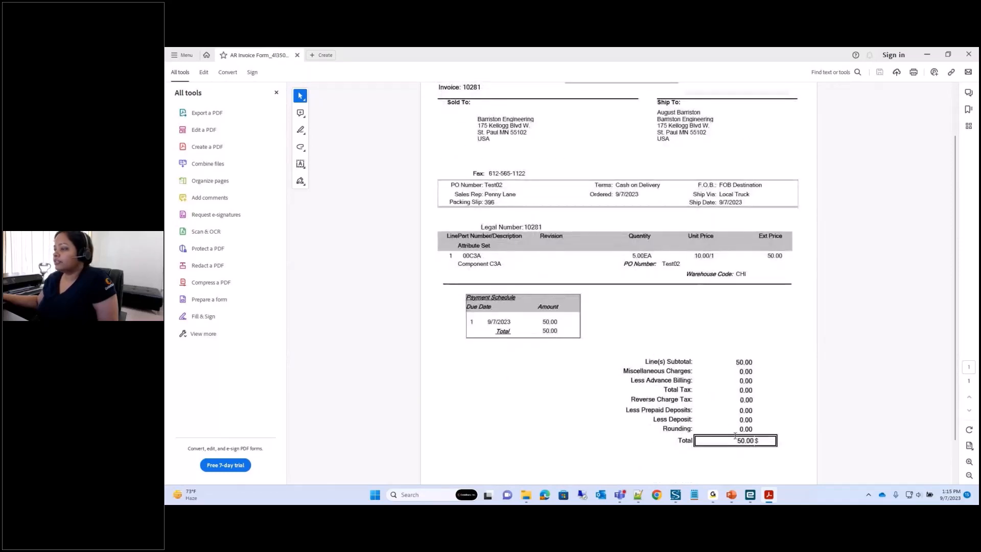
{"action": "scroll", "coordinate": [818, 369], "scroll_direction": "down", "scroll_amount": 1}
{"action": "scroll", "coordinate": [799, 355], "scroll_direction": "up", "scroll_amount": 3}
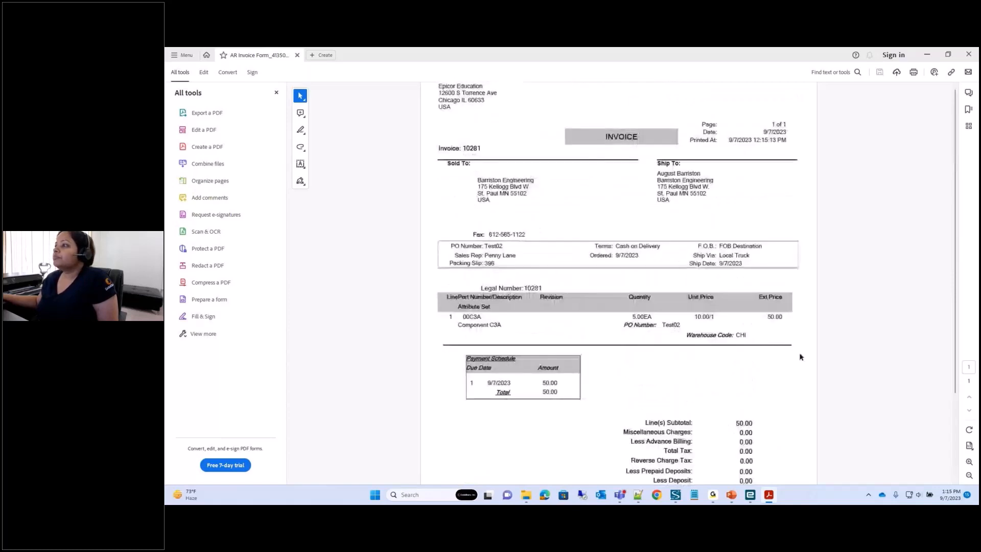
{"action": "left_click", "coordinate": [926, 54]}
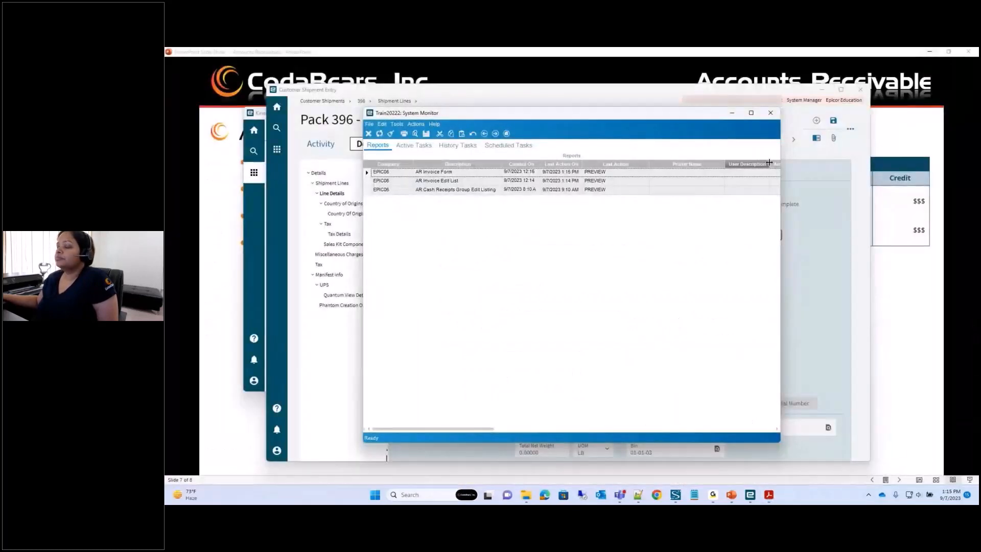
{"action": "left_click", "coordinate": [732, 113]}
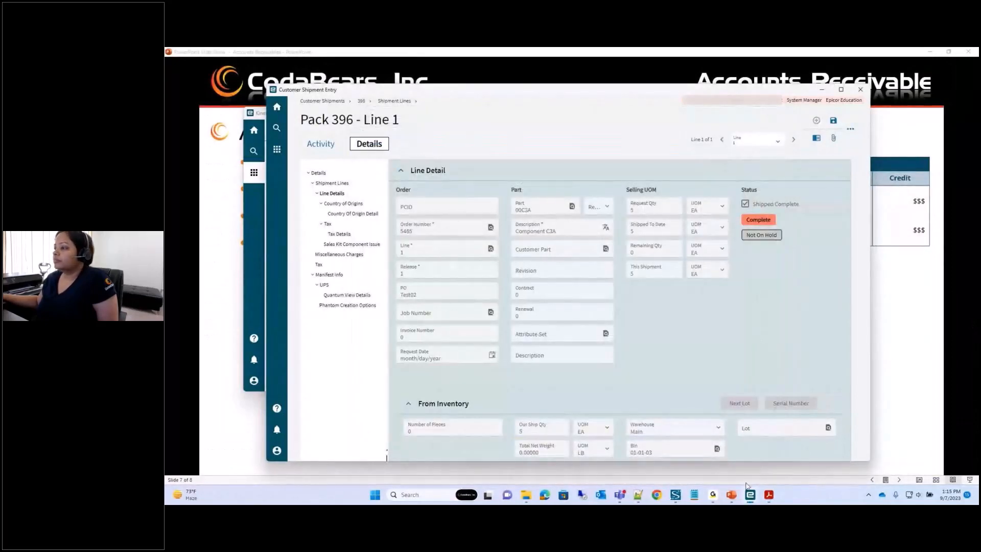
Switch to Cash Receipts Entry, view the Group Details of group 0908, and close them without saving.
{"action": "mouse_move", "coordinate": [744, 500]}
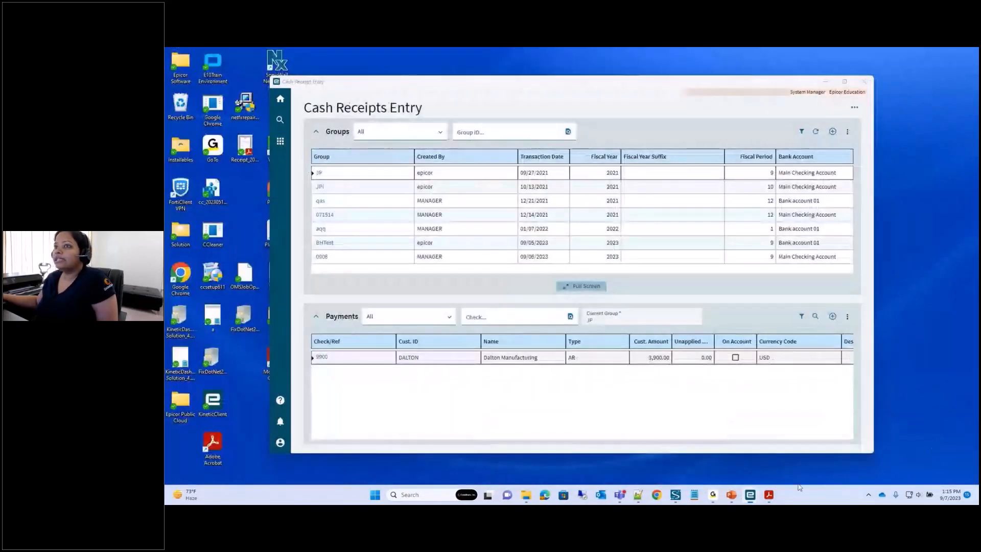
{"action": "left_click", "coordinate": [940, 449]}
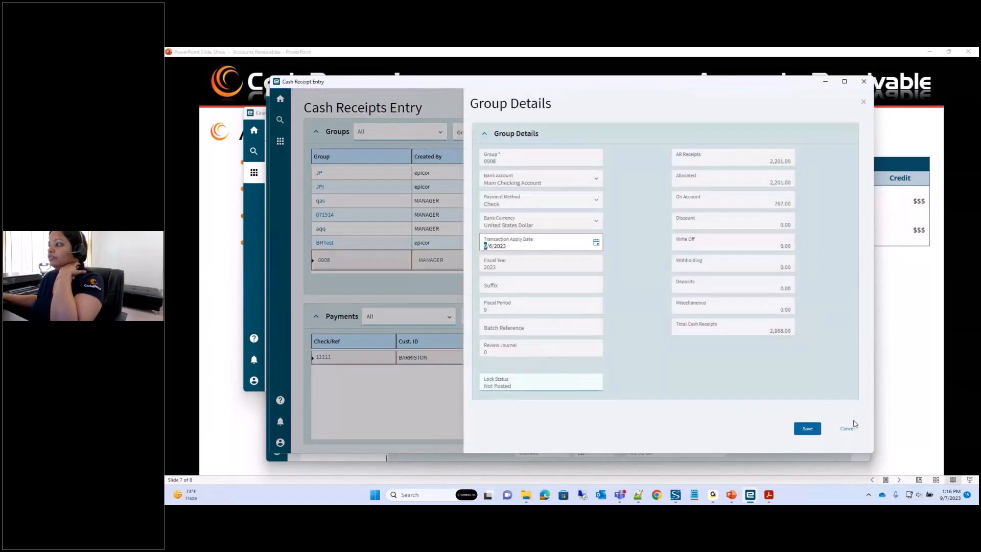
{"action": "left_click", "coordinate": [851, 428]}
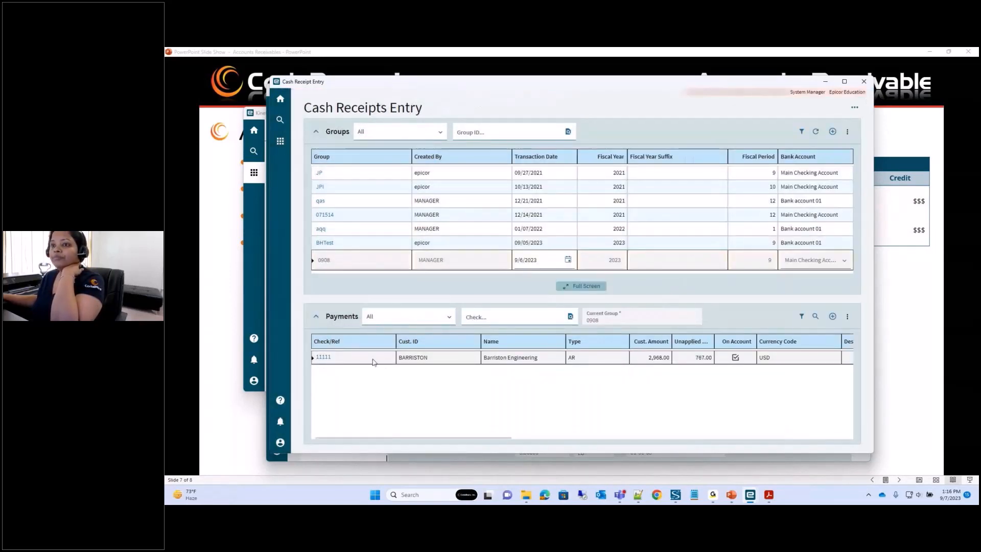
Open Barriston Engineering's invoice payment in group 0908 and compare its receipt and unapplied amounts with the invoices allocated to it.
{"action": "left_click", "coordinate": [324, 358]}
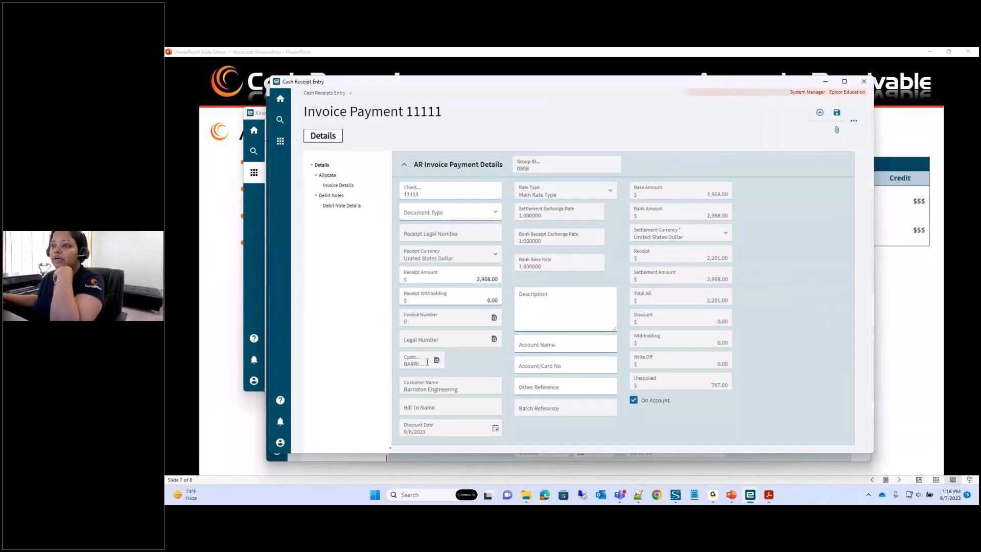
{"action": "scroll", "coordinate": [452, 360], "scroll_direction": "down", "scroll_amount": 5}
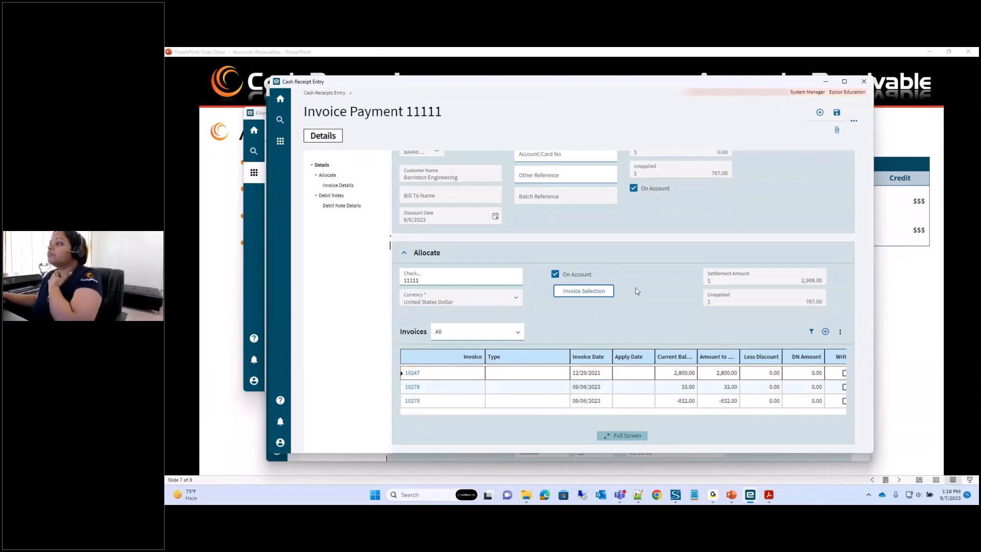
{"action": "scroll", "coordinate": [739, 335], "scroll_direction": "down", "scroll_amount": 1}
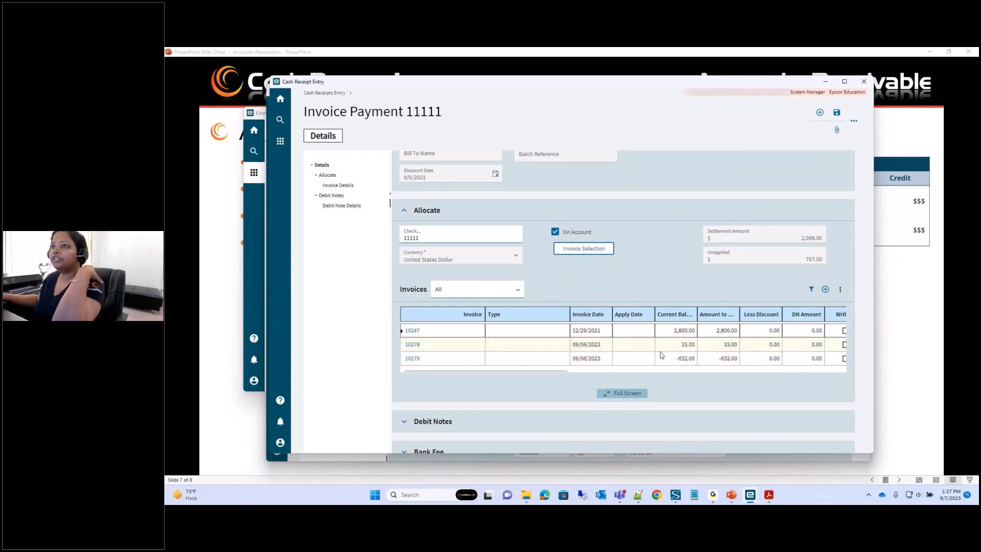
{"action": "scroll", "coordinate": [526, 293], "scroll_direction": "up", "scroll_amount": 3}
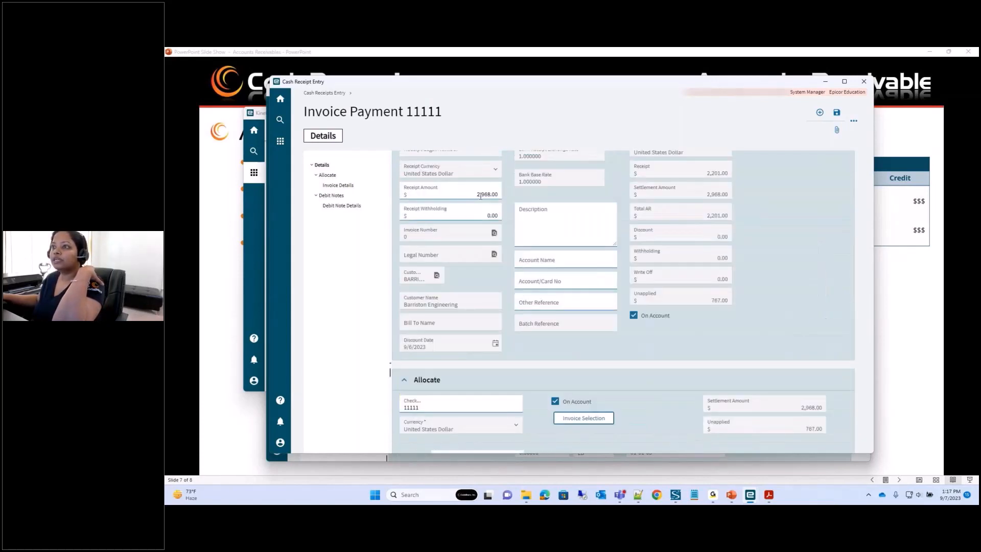
{"action": "scroll", "coordinate": [680, 381], "scroll_direction": "down", "scroll_amount": 4}
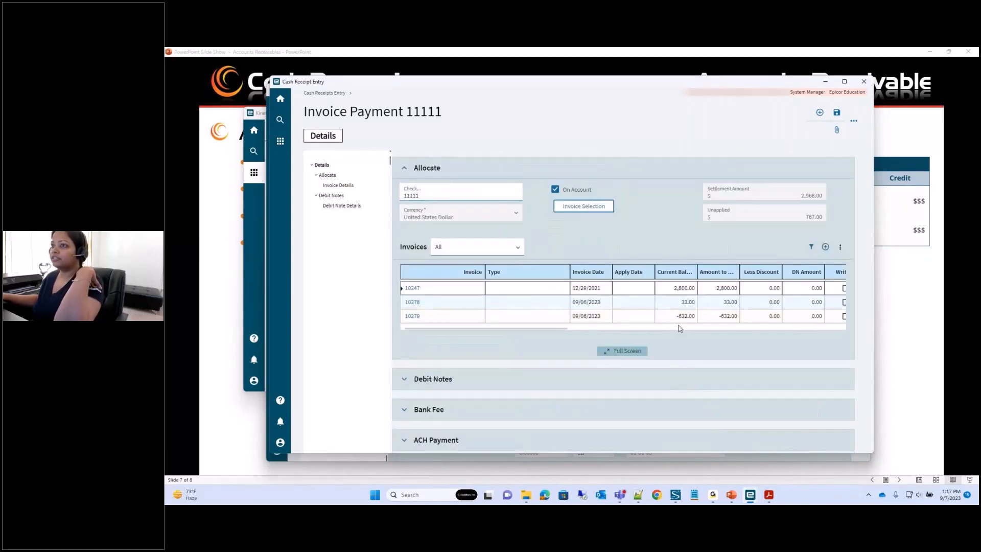
{"action": "scroll", "coordinate": [636, 367], "scroll_direction": "up", "scroll_amount": 1}
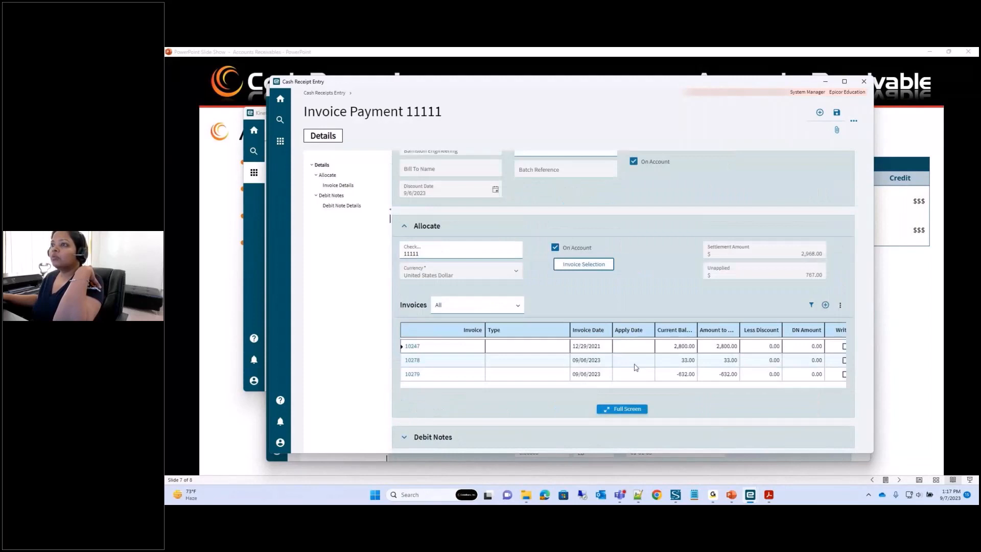
{"action": "scroll", "coordinate": [635, 367], "scroll_direction": "up", "scroll_amount": 3}
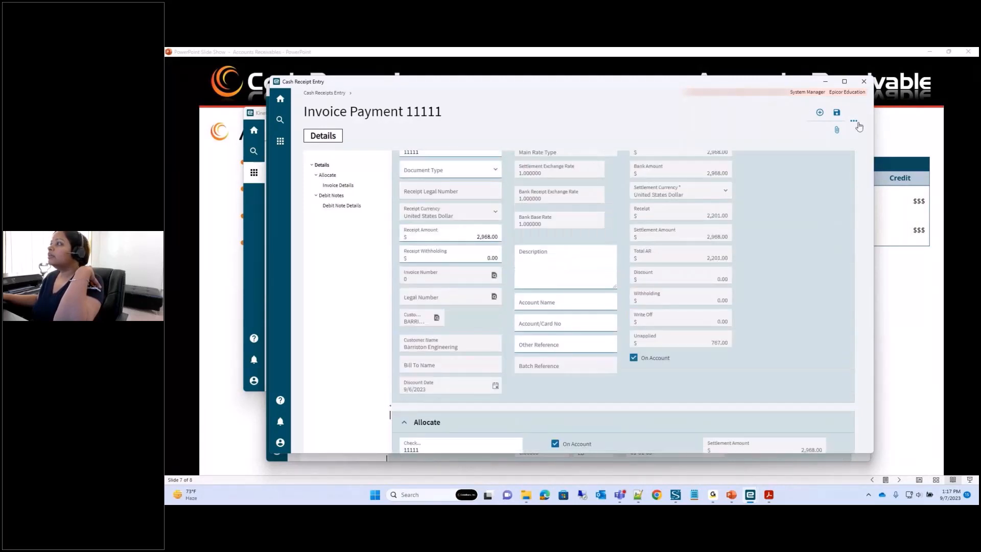
Run a print preview of the Group Edit List for cash receipts group 0908, review the PDF, and return to Cash Receipts Entry.
{"action": "left_click", "coordinate": [855, 123]}
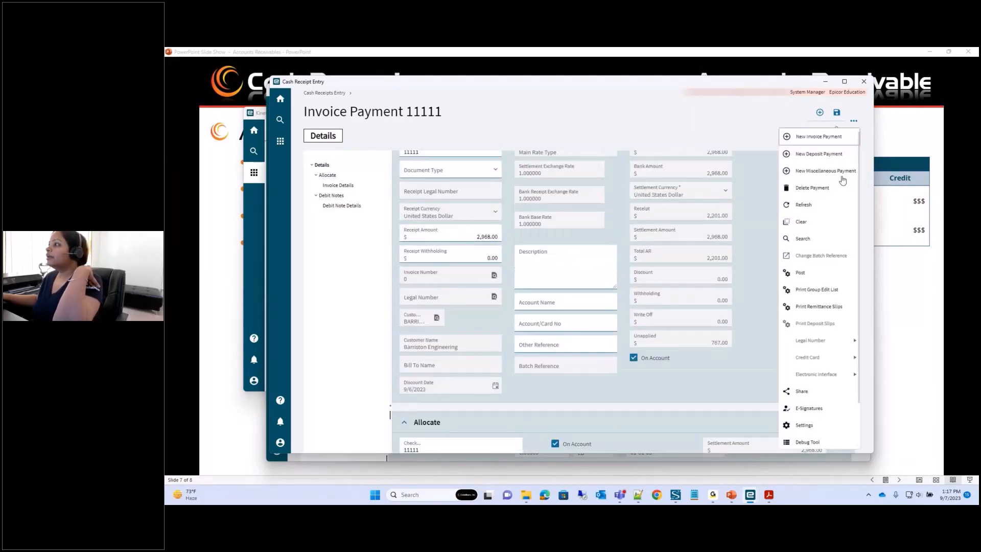
{"action": "left_click", "coordinate": [815, 290]}
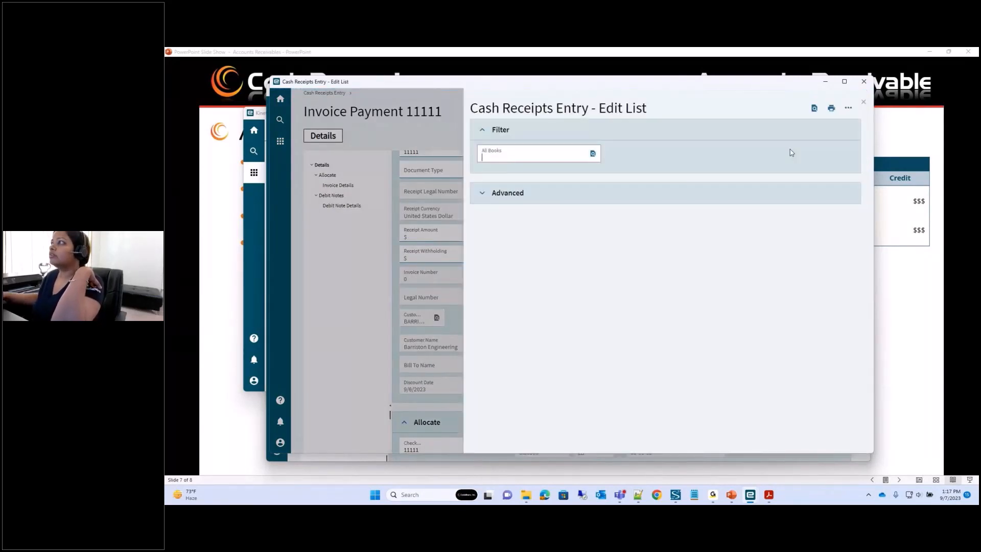
{"action": "left_click", "coordinate": [813, 109]}
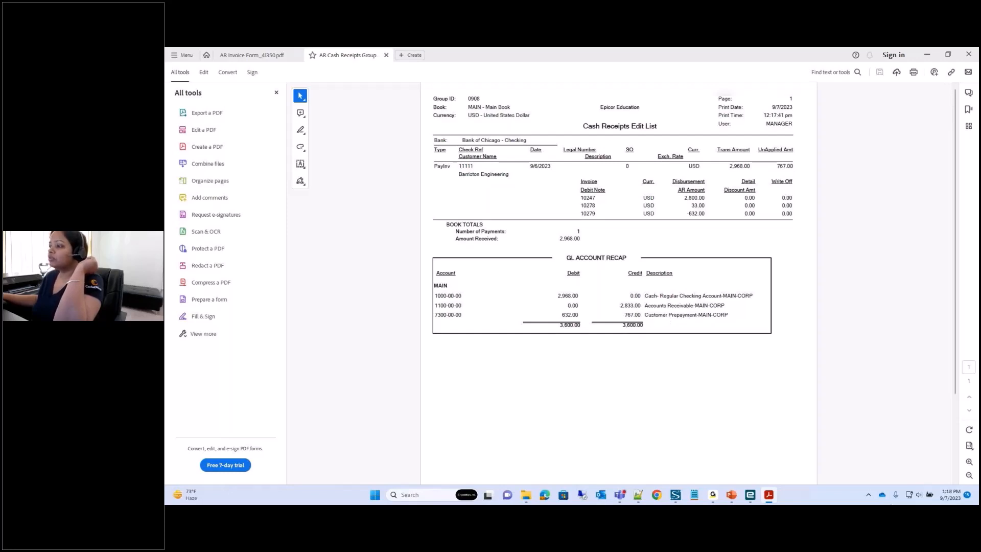
{"action": "left_click", "coordinate": [947, 457]}
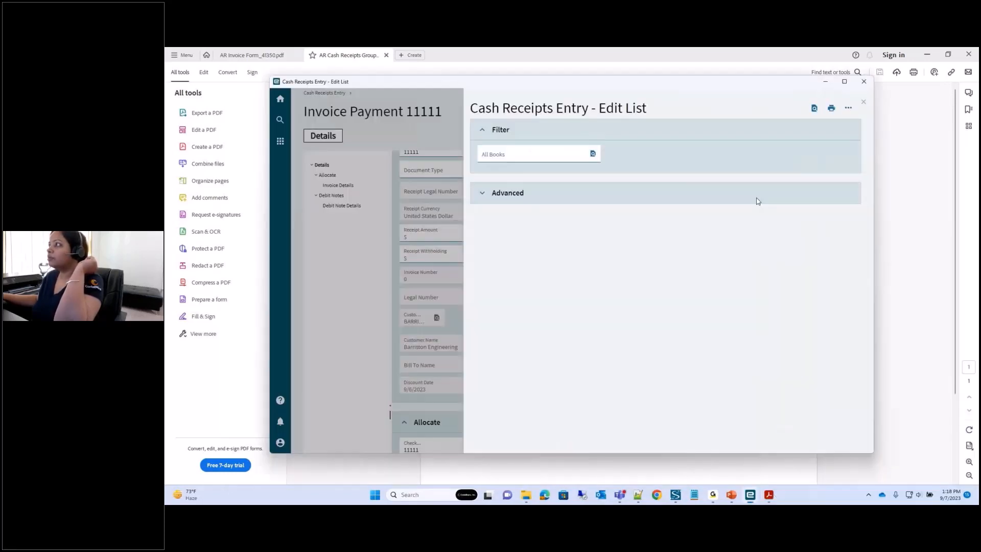
Review the payment's allocated invoices again, together with its receipt, settlement and unapplied amounts.
{"action": "scroll", "coordinate": [562, 278], "scroll_direction": "down", "scroll_amount": 3}
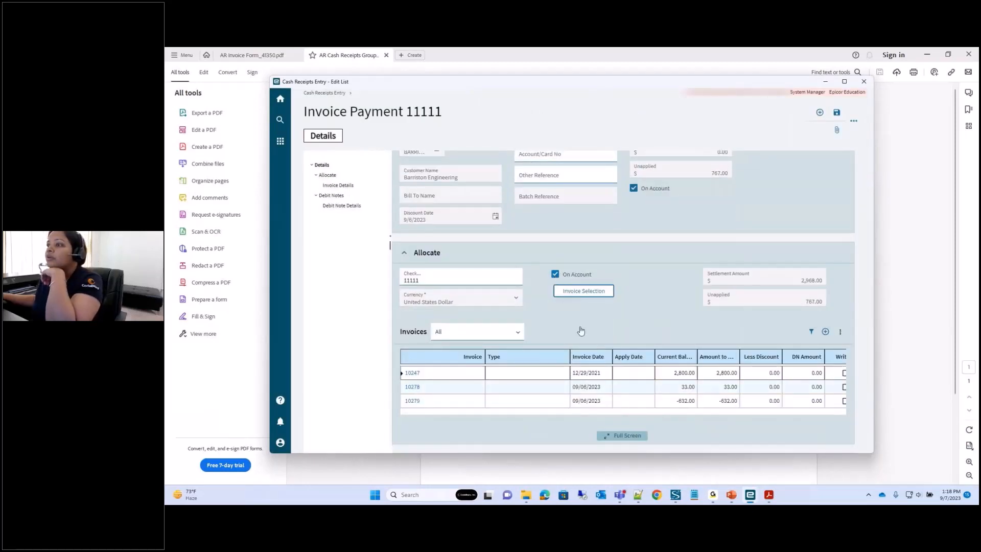
{"action": "scroll", "coordinate": [664, 309], "scroll_direction": "up", "scroll_amount": 4}
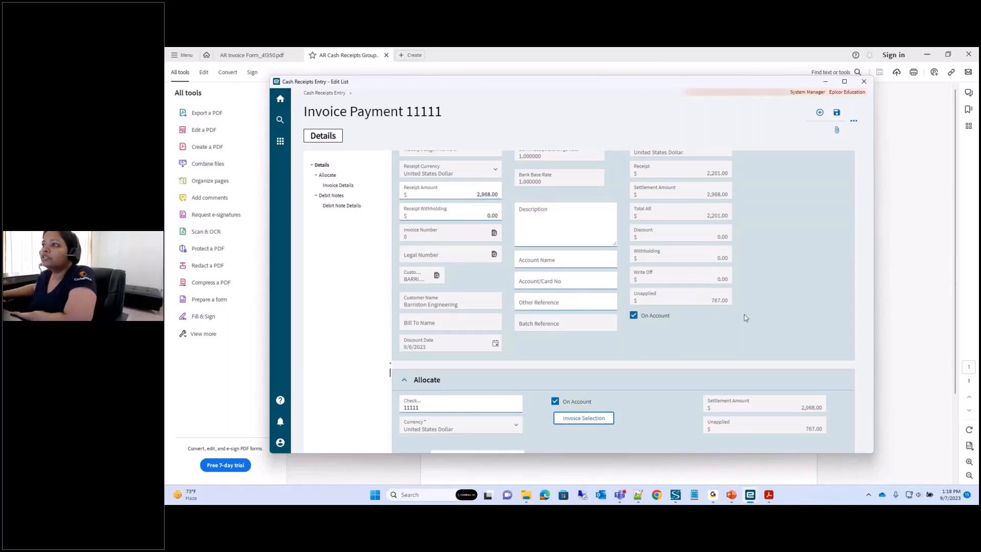
{"action": "scroll", "coordinate": [654, 309], "scroll_direction": "up", "scroll_amount": 3}
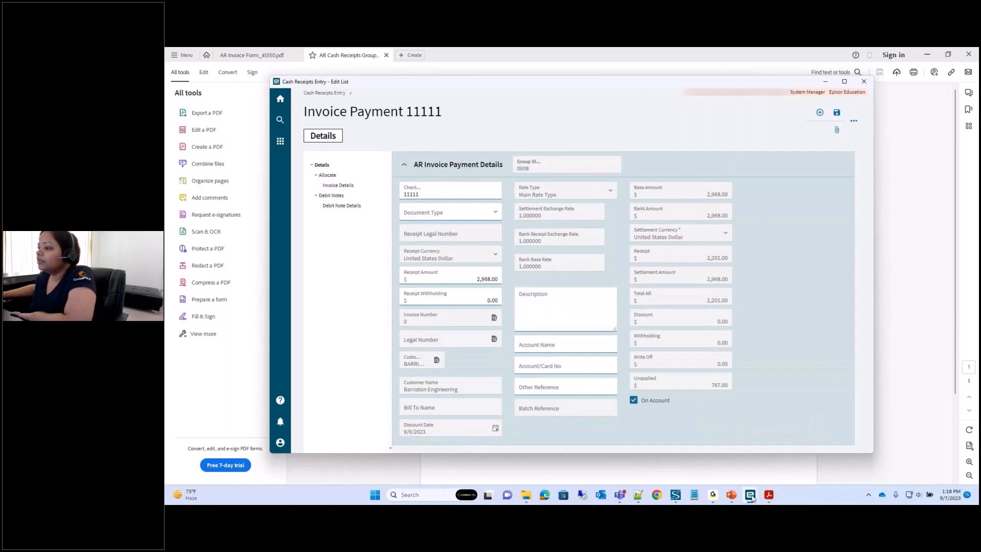
Open the Aged Receivables report from the Accounts Receivable reports and set both Select By and Age By to Invoice Date.
{"action": "mouse_move", "coordinate": [752, 499]}
{"action": "left_click", "coordinate": [542, 460]}
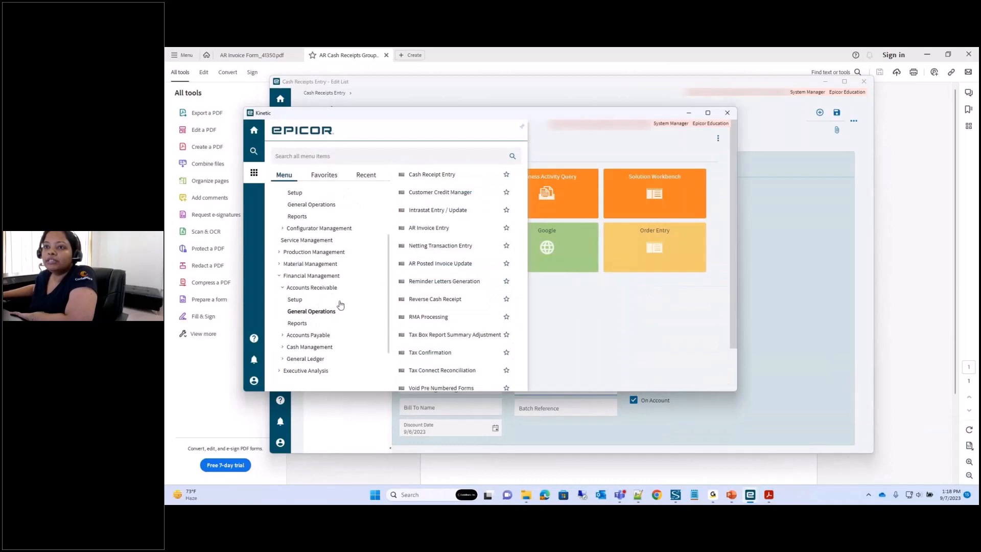
{"action": "left_click", "coordinate": [306, 323]}
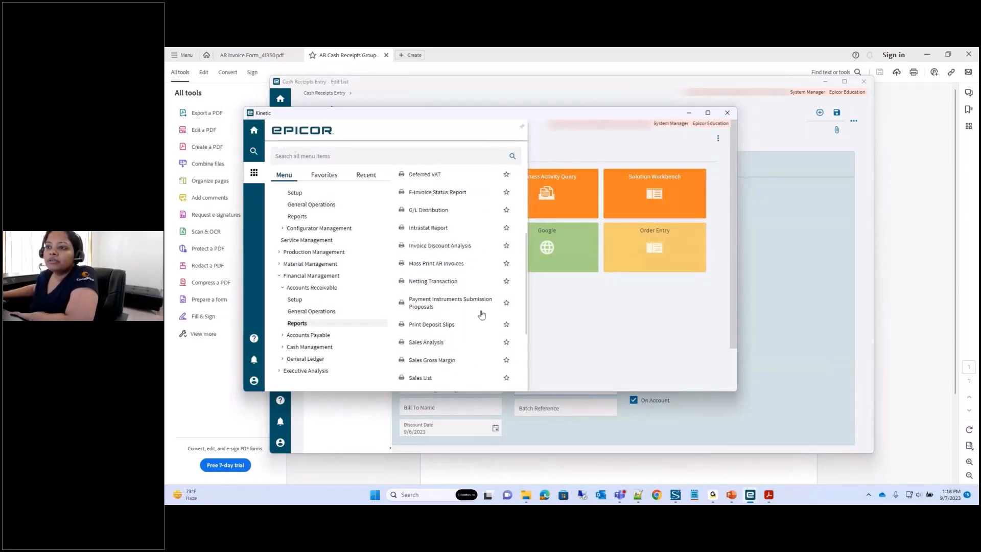
{"action": "scroll", "coordinate": [453, 204], "scroll_direction": "up", "scroll_amount": 3}
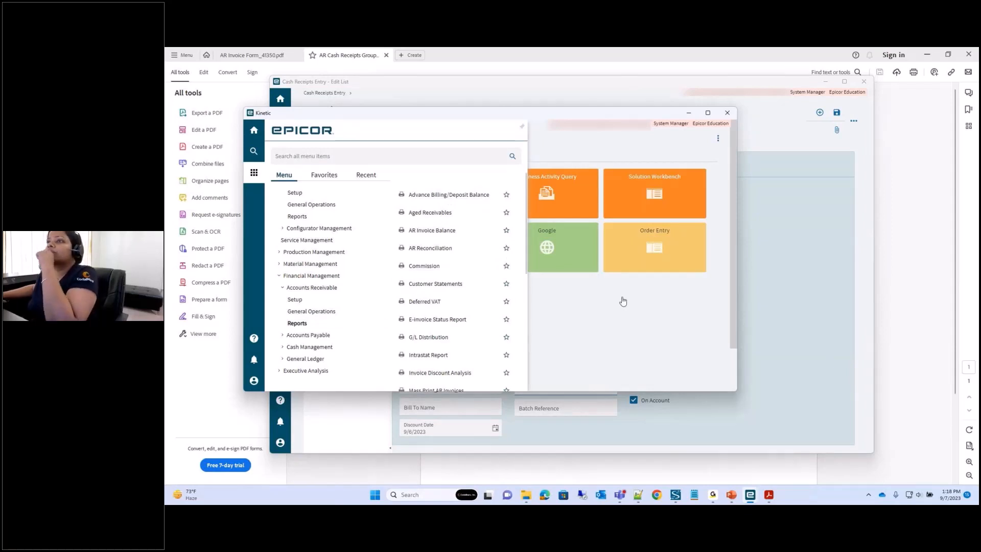
{"action": "left_click", "coordinate": [429, 212]}
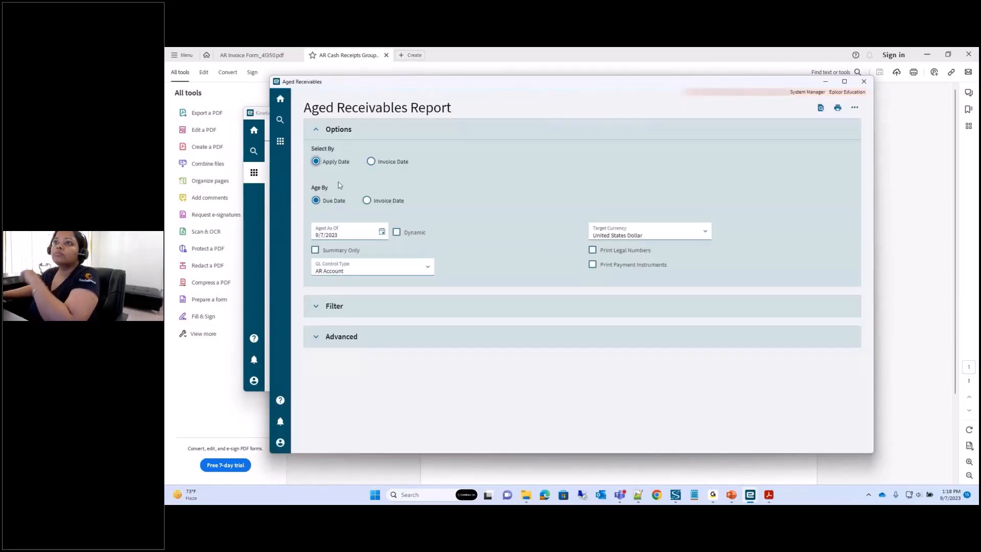
{"action": "left_click", "coordinate": [366, 201]}
{"action": "left_click", "coordinate": [371, 161]}
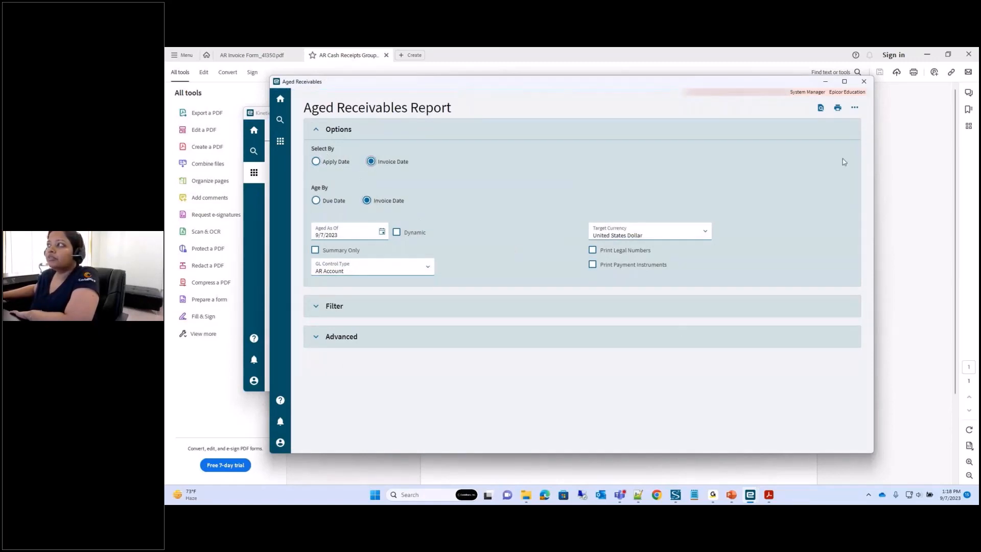
Filter the Aged Receivables report to customer Barriston Engineering, run a print preview, and review the customer's invoices in the PDF.
{"action": "left_click", "coordinate": [335, 308]}
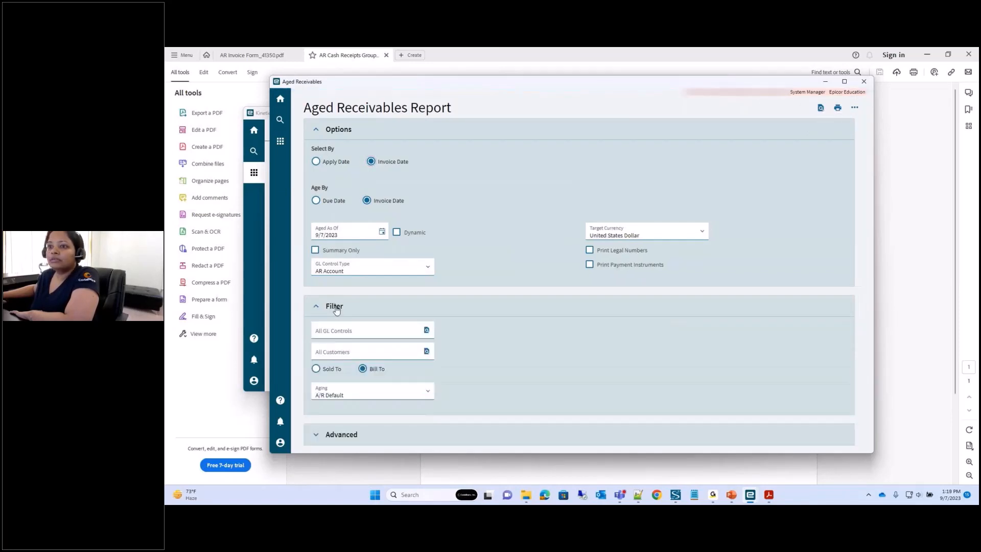
{"action": "left_click", "coordinate": [427, 351]}
{"action": "left_click", "coordinate": [844, 263]}
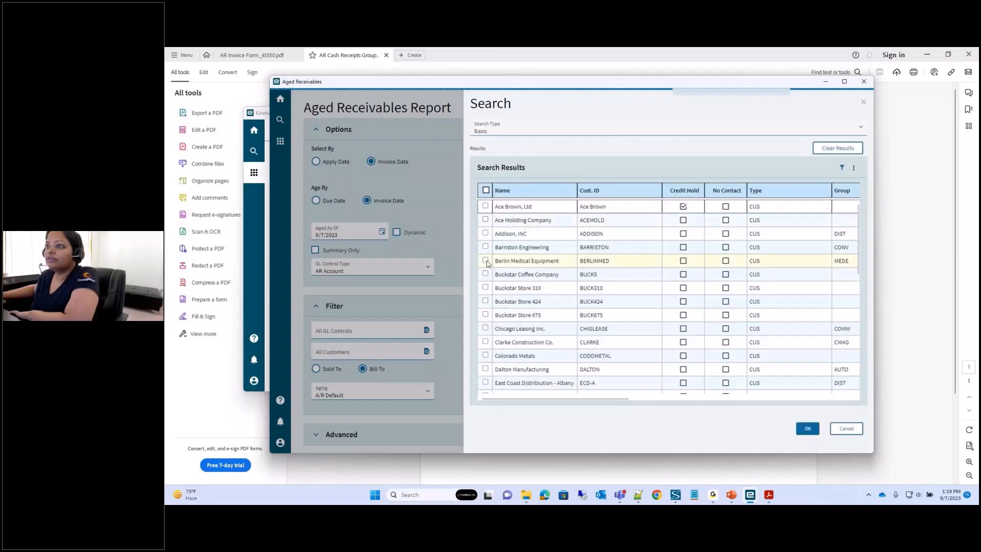
{"action": "left_click", "coordinate": [485, 247]}
{"action": "left_click", "coordinate": [807, 429]}
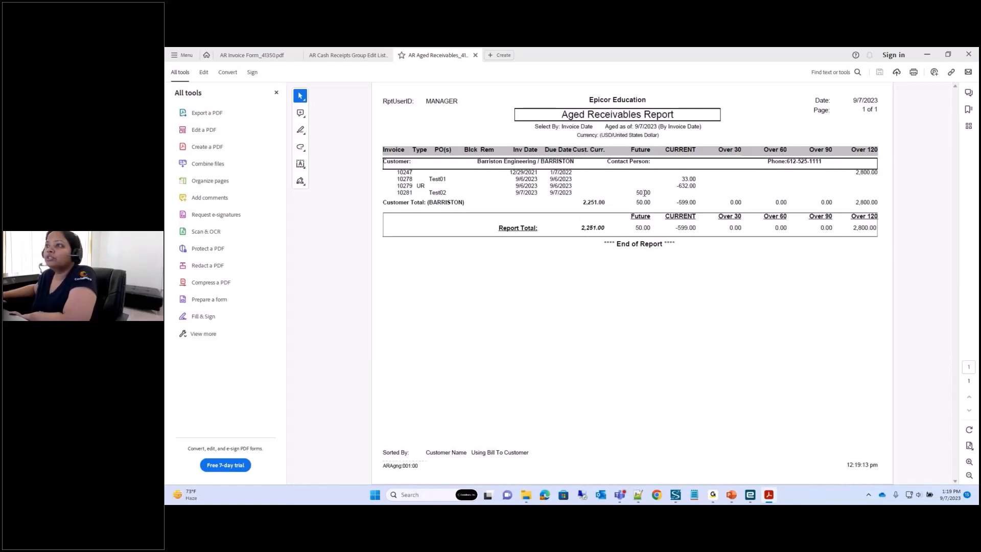
{"action": "left_click_drag", "start_coordinate": [388, 192], "coordinate": [702, 199]}
{"action": "left_click", "coordinate": [702, 199]}
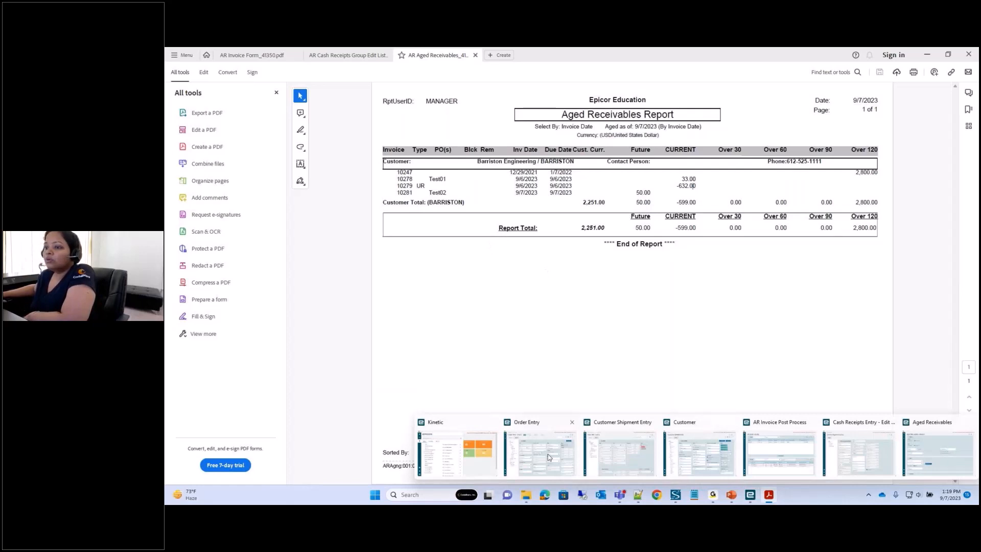
Return to the Kinetic home window and list the general operations of Accounts Receivable.
{"action": "left_click", "coordinate": [575, 478]}
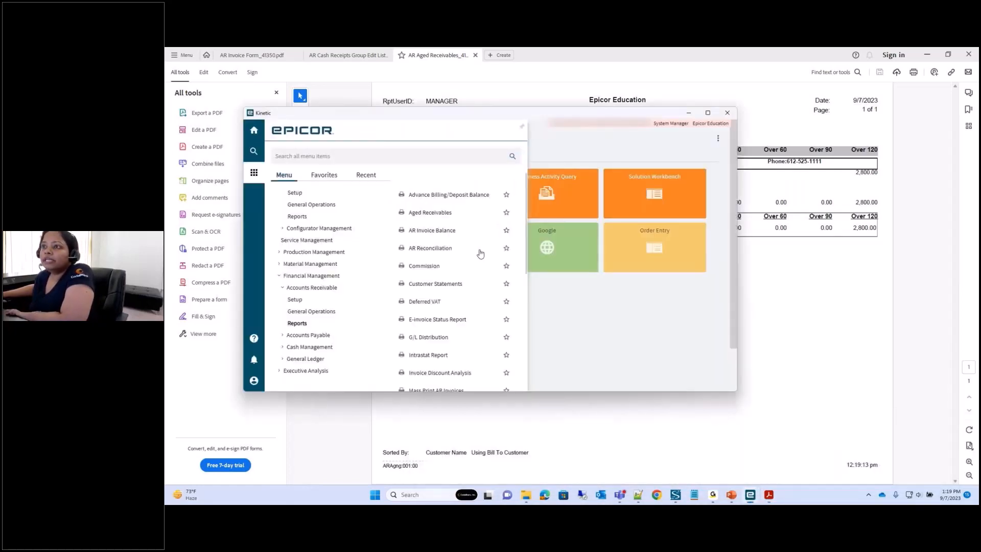
{"action": "left_click", "coordinate": [320, 315]}
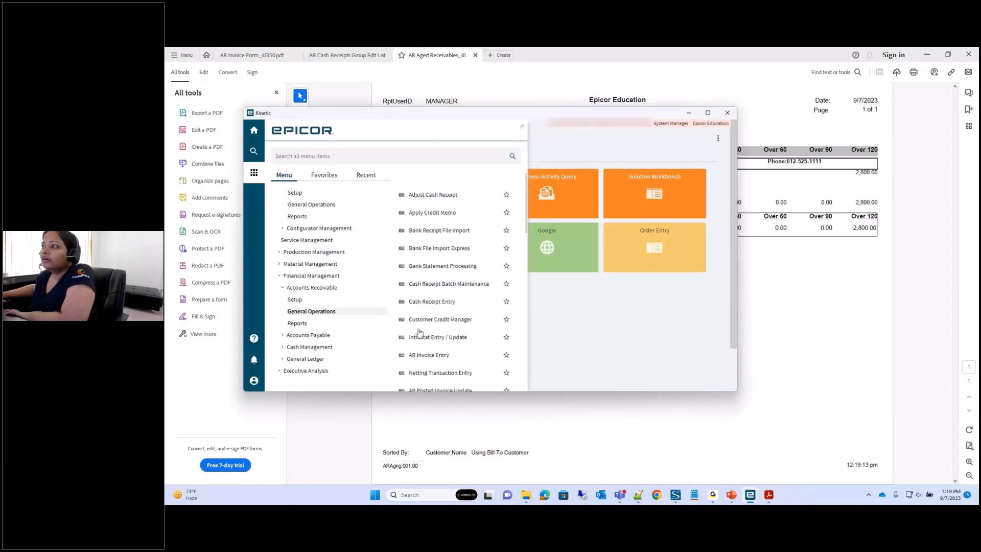